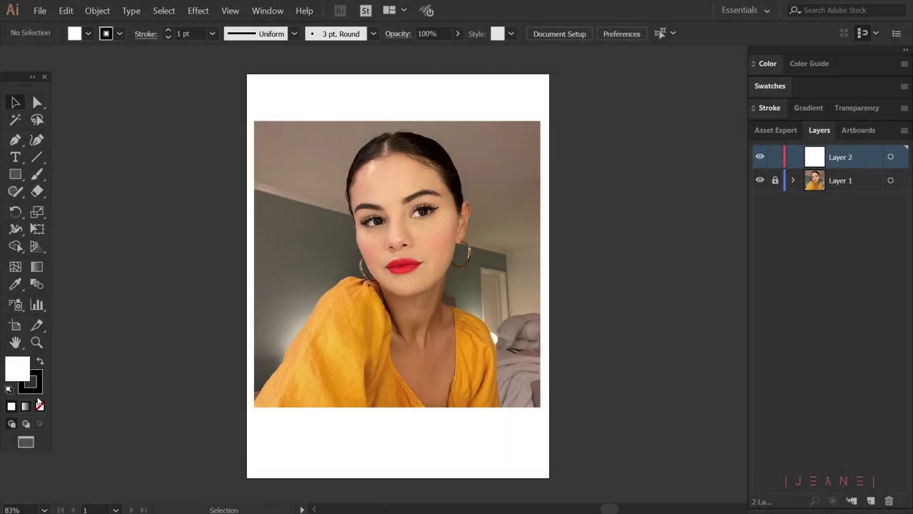
Set the stroke colour to a dark red and ready the Pen tool for tracing on Layer 2.
double_click(39, 390)
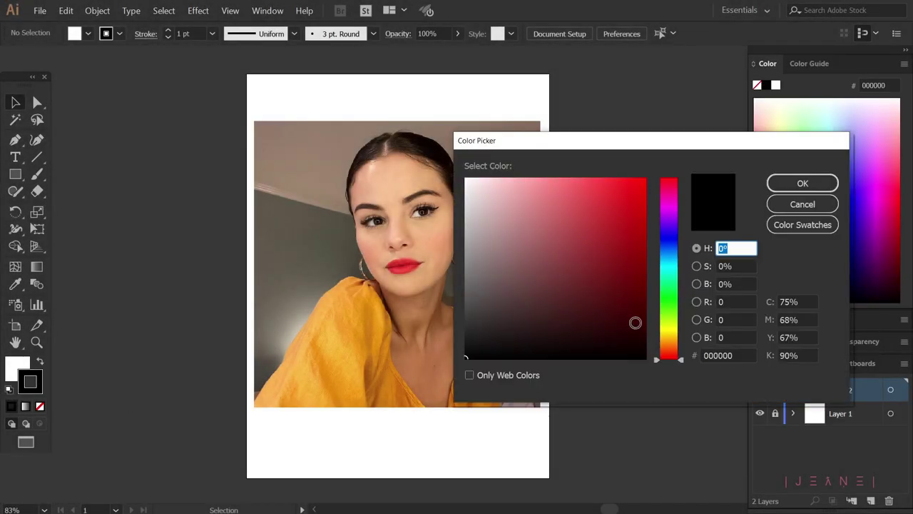
left_click(647, 295)
left_click(802, 184)
key("p")
right_click(756, 63)
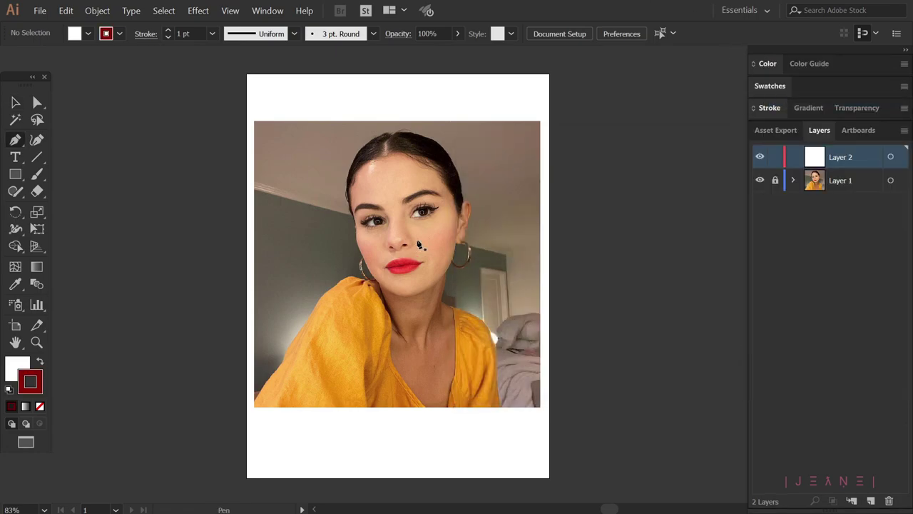
Trace the right-side eye's lid, lashes, iris and lower lid as angular outlines.
scroll(419, 244, "up", 2)
scroll(414, 239, "up", 2)
scroll(392, 227, "up", 2)
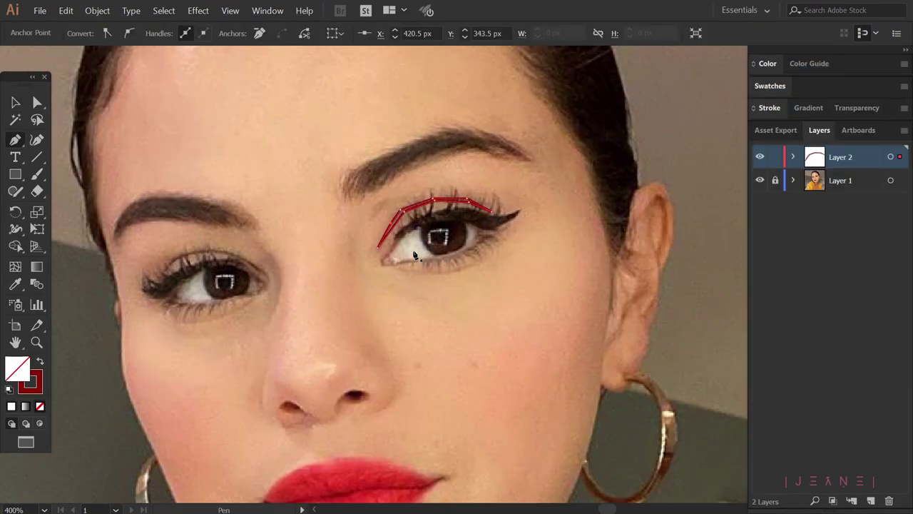
left_click(383, 259)
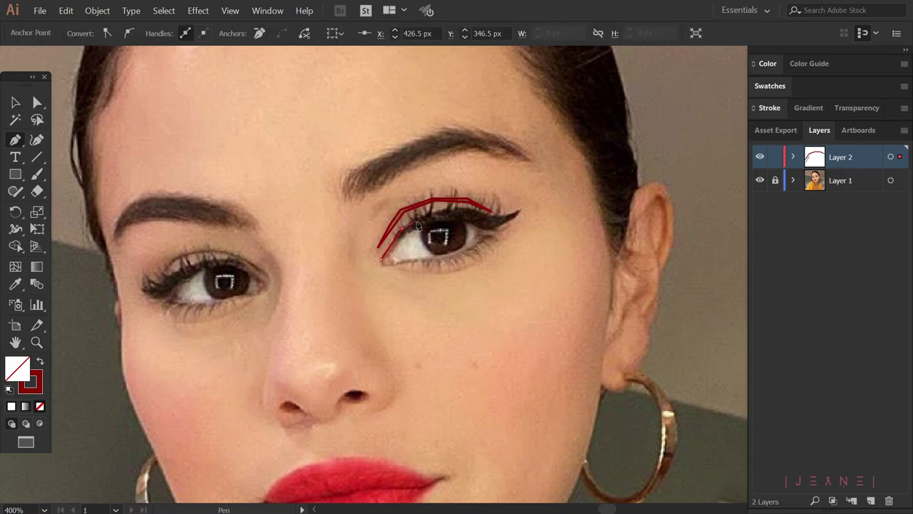
left_click(457, 204)
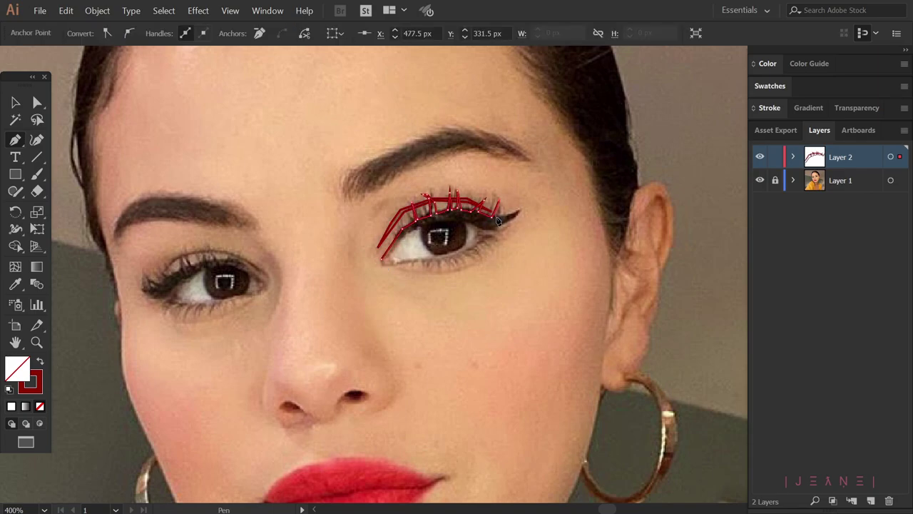
left_click(466, 229)
left_click(467, 248)
left_click(438, 258)
scroll(434, 246, "up", 2)
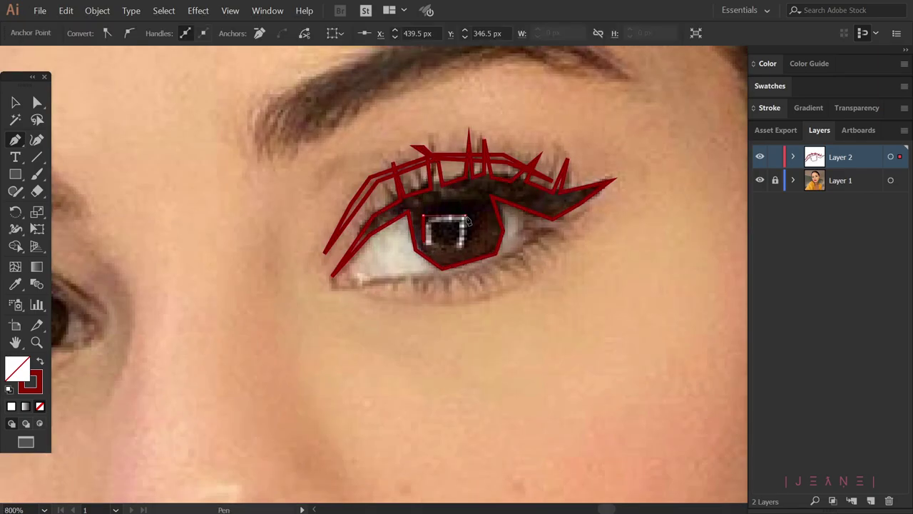
scroll(424, 246, "down", 2)
left_click(384, 261)
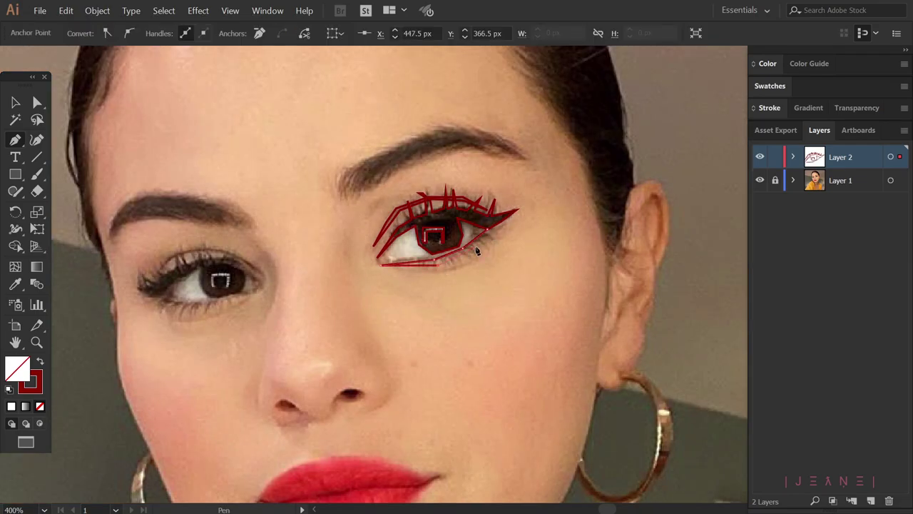
left_click(481, 261)
left_click(438, 275)
key("Escape")
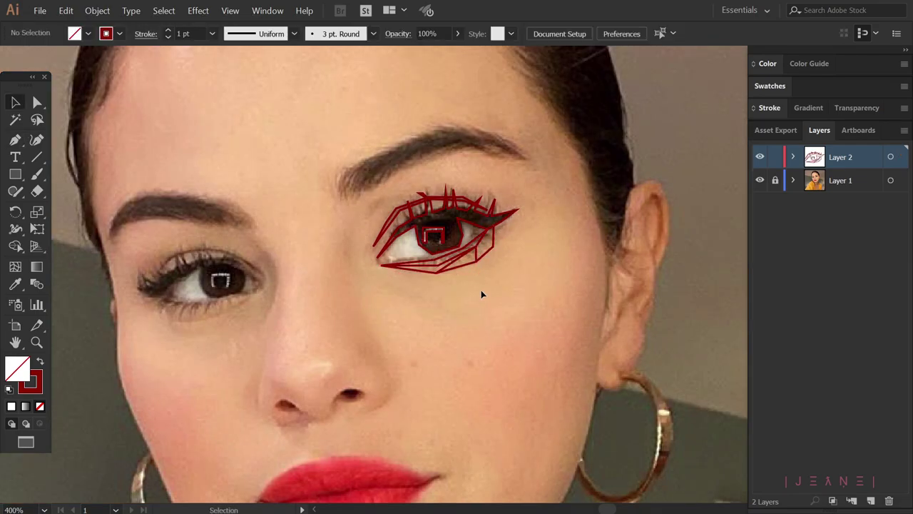
Outline the right-side eyebrow, then hide and re-show the photo to check it.
scroll(481, 295, "down", 1)
scroll(417, 255, "up", 1)
left_click(316, 234)
left_click(320, 210)
left_click(412, 168)
left_click(441, 170)
left_click(462, 175)
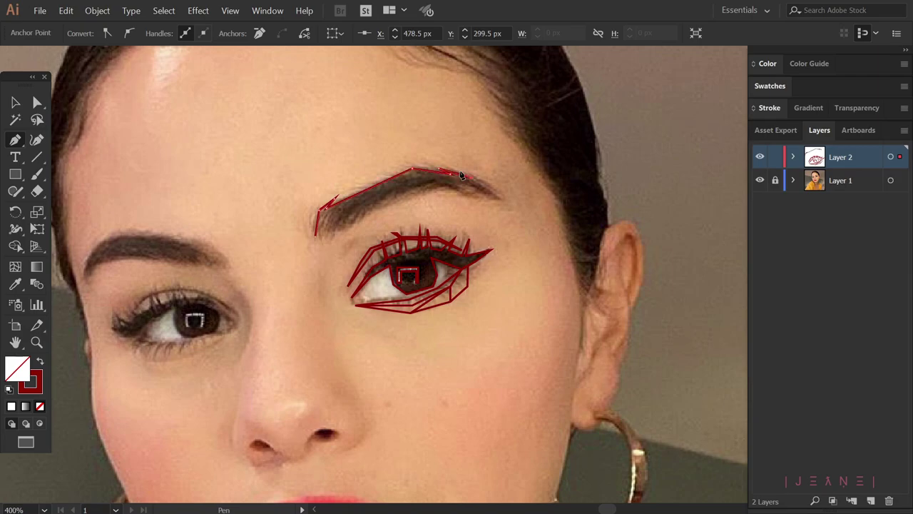
key("v")
left_click(635, 211)
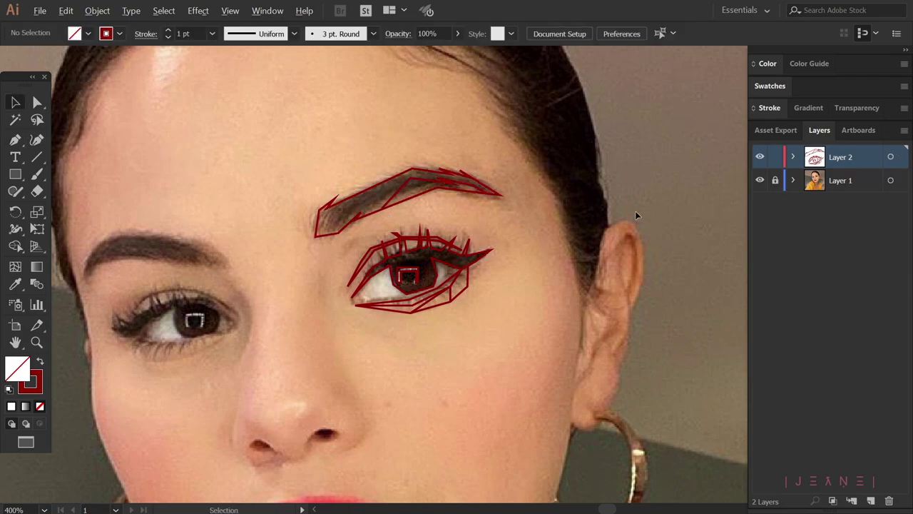
left_click(759, 180)
left_click(760, 180)
Trace the left-side eyebrow as a closed zigzag outline.
key("p")
scroll(335, 250, "down", 1)
scroll(264, 214, "up", 1)
left_click(238, 237)
left_click(269, 201)
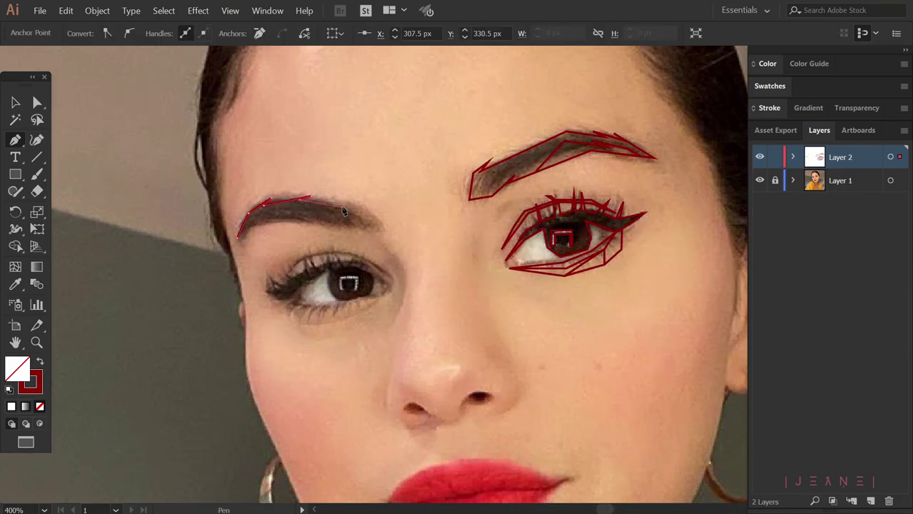
left_click(238, 237)
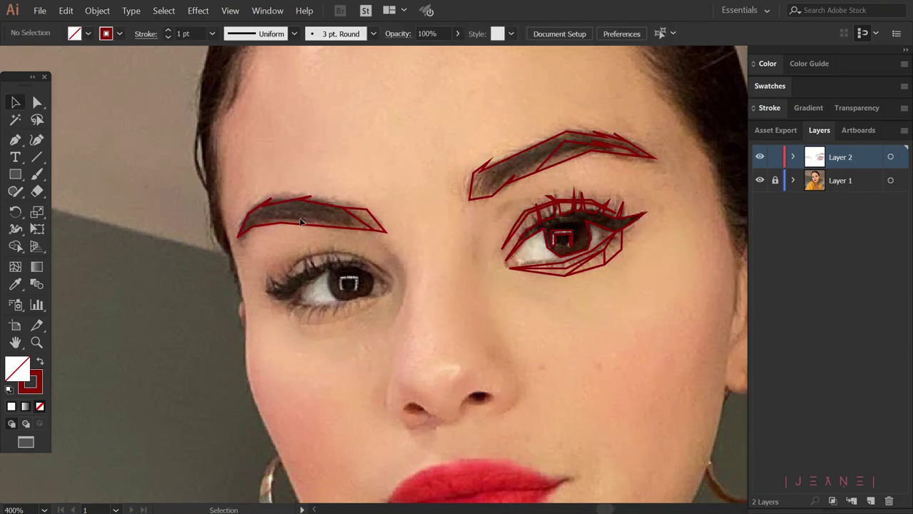
Outline the left eye's upper lid, lashes and iris, checking against the hidden photo.
left_click(393, 278)
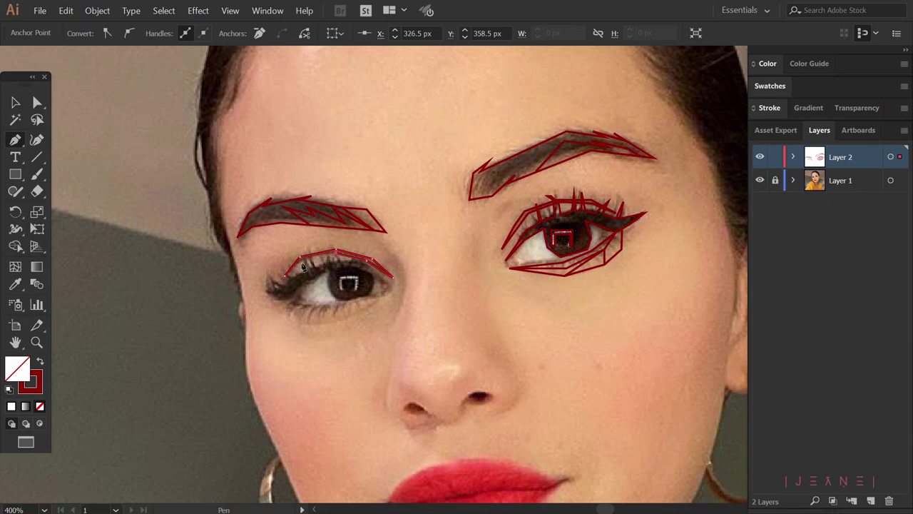
left_click(373, 260)
left_click(335, 251)
left_click(301, 258)
left_click(285, 277)
scroll(335, 366, "up", 1)
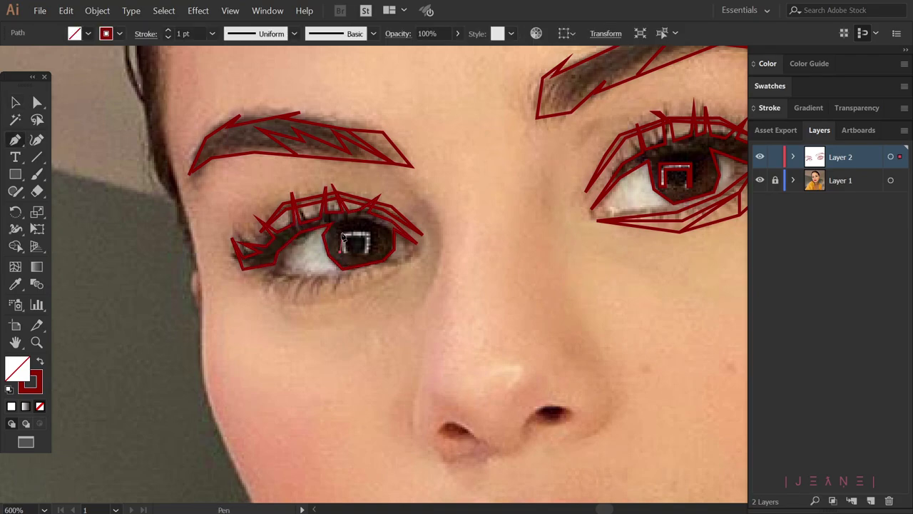
left_click(347, 255)
left_click(759, 181)
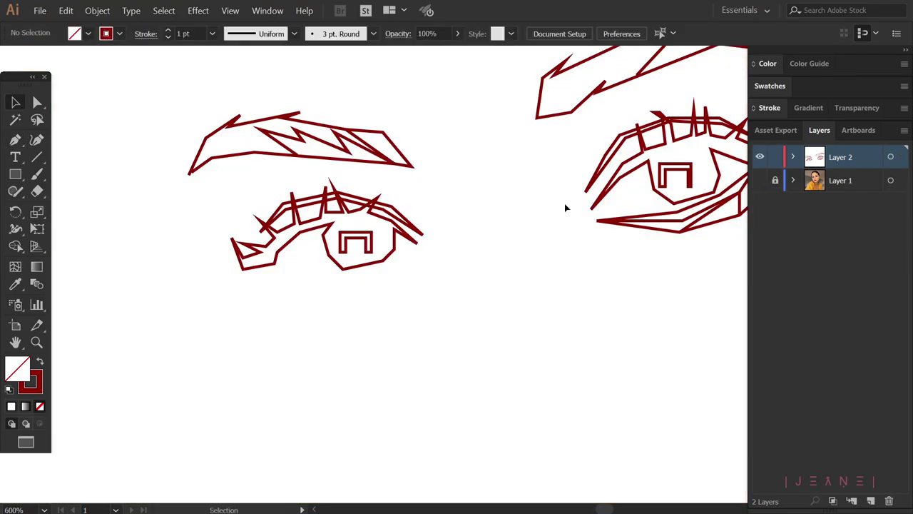
left_click(759, 181)
Trace the left eye's lower lid as a straight-segment path.
key("p")
left_click(467, 228)
left_click(429, 234)
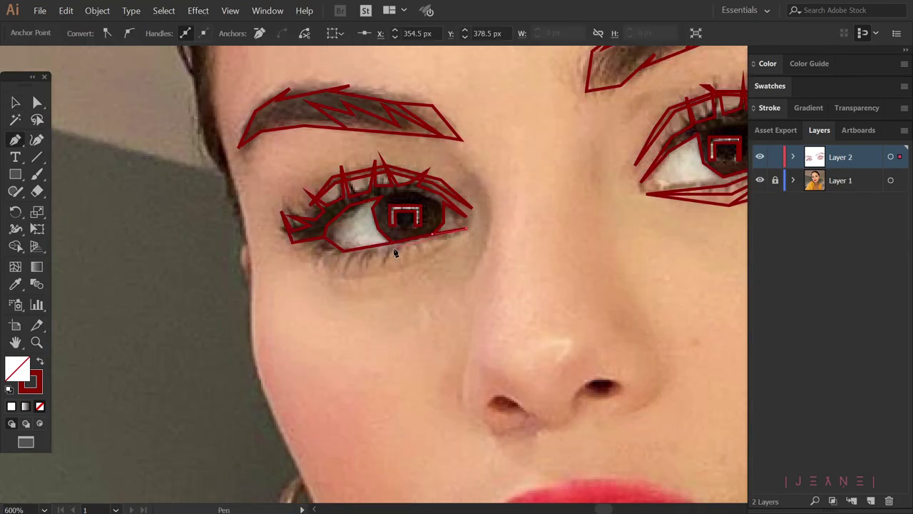
left_click(342, 251)
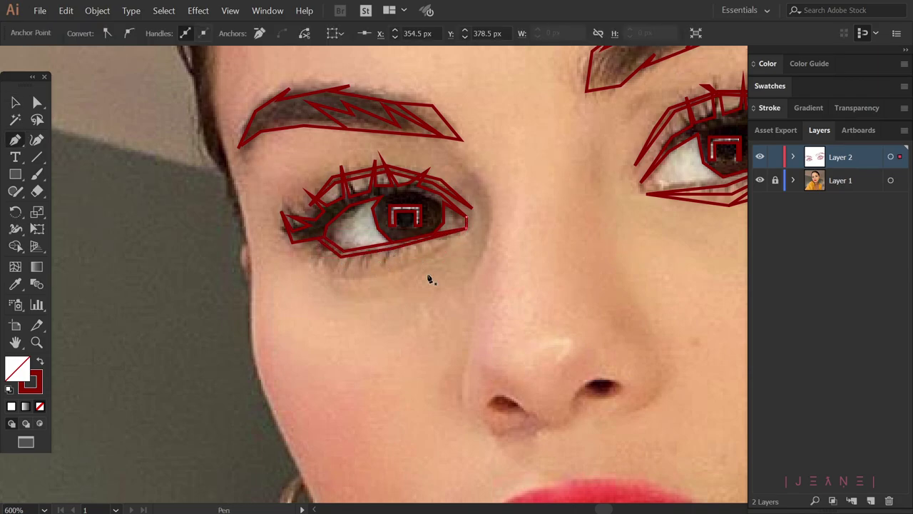
Draw the under-eye line beneath the left eye.
scroll(429, 280, "up", 1)
left_click(327, 261)
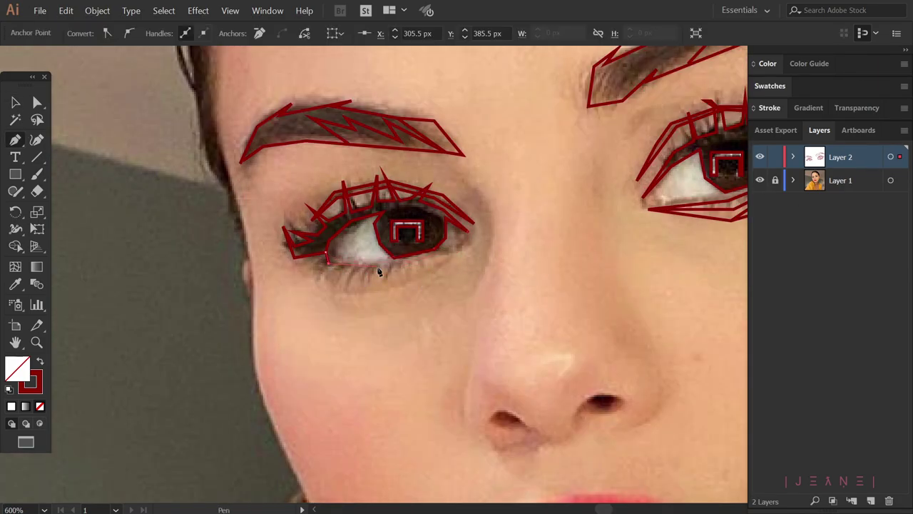
left_click(377, 273)
left_click(463, 241)
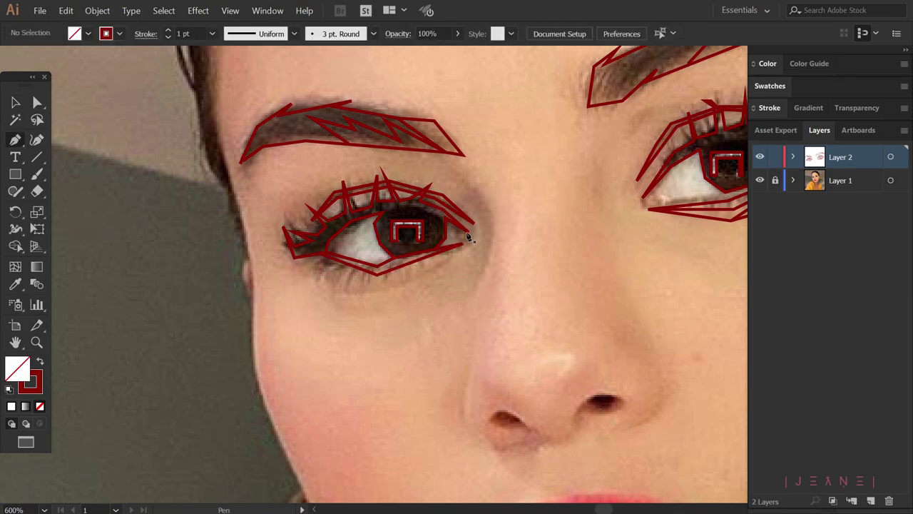
left_click(419, 282, "ctrl")
key("ctrl+minus")
key("ctrl+minus")
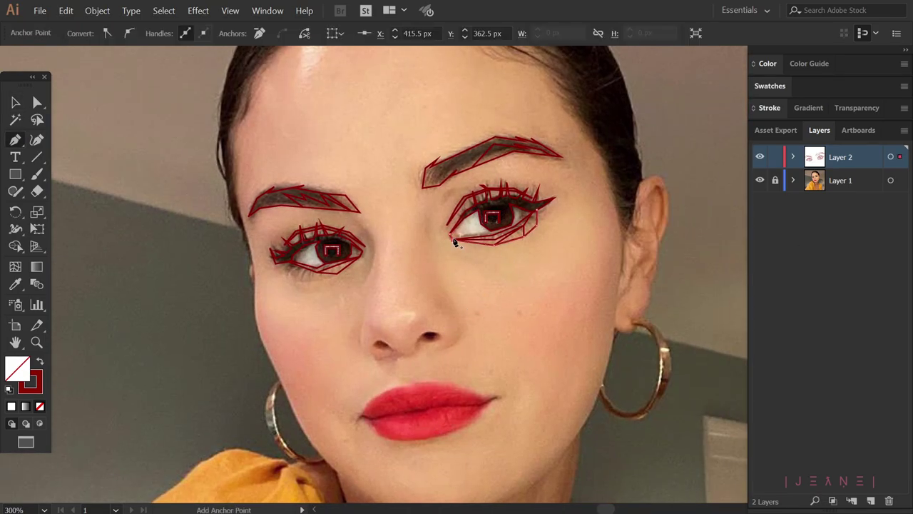
Trace the nose bridge from the inner brow down to below the nostril.
left_click(358, 211)
left_click(376, 246)
left_click(360, 338)
left_click(374, 356)
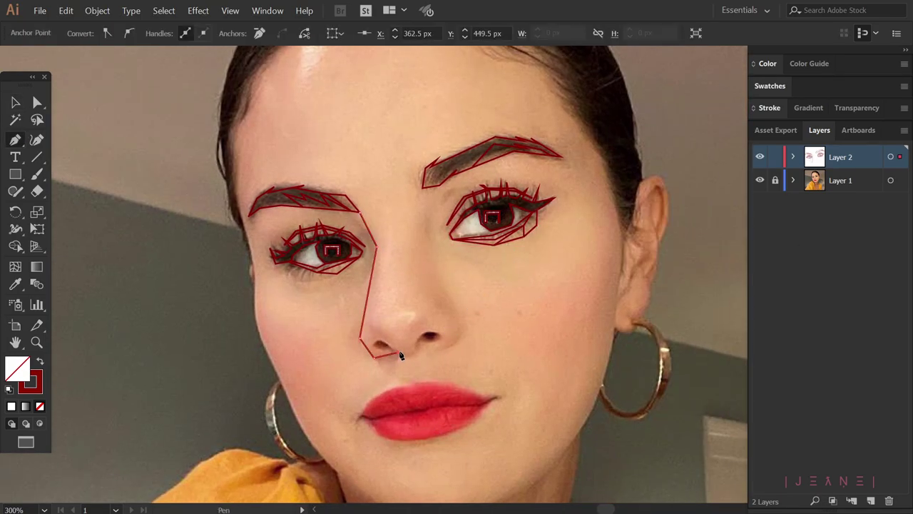
left_click(385, 232)
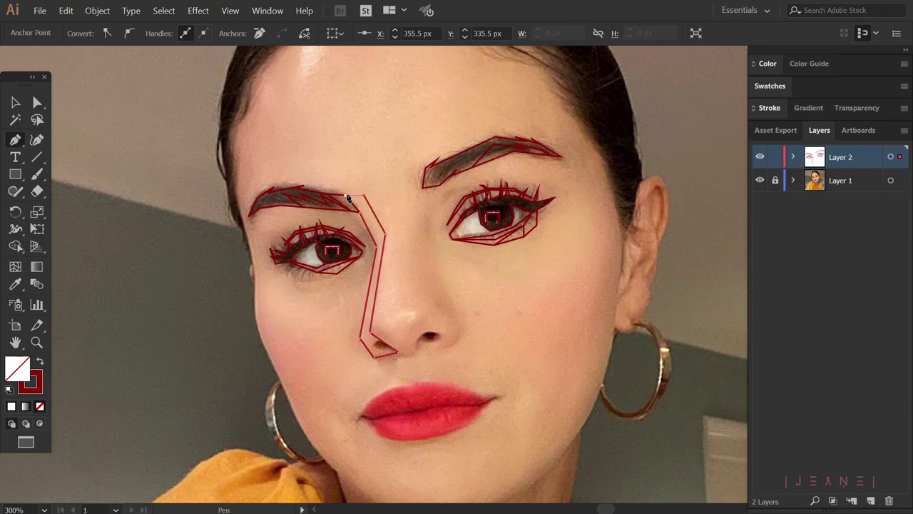
left_click(392, 241, "ctrl")
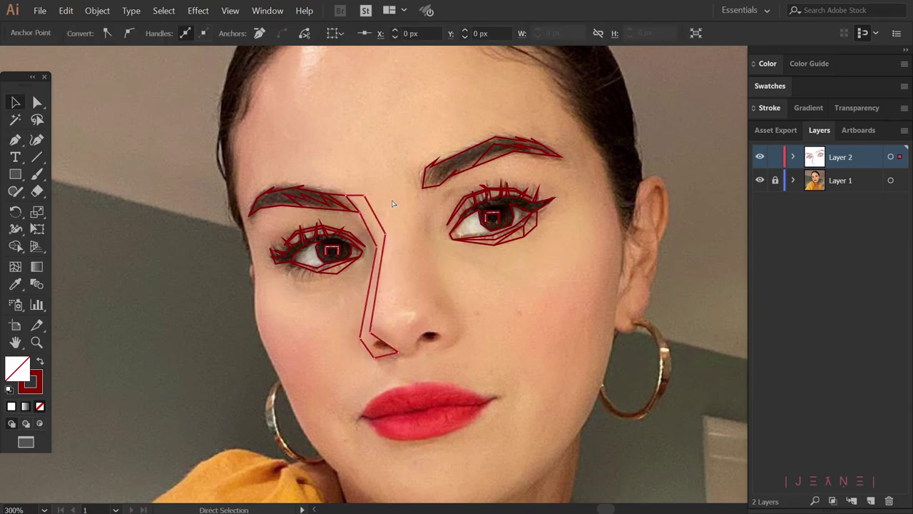
left_click(385, 270, "ctrl")
scroll(392, 358, "down", 1)
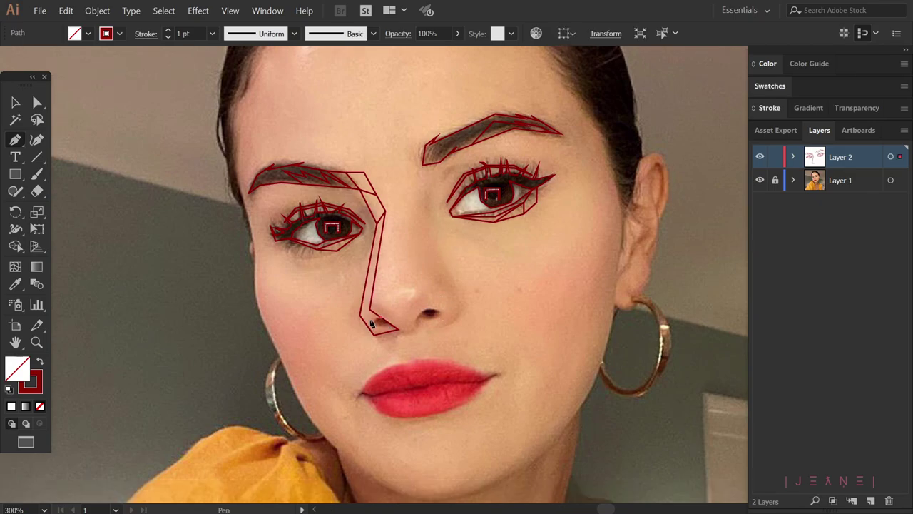
Outline the first nostril near the nose tip.
left_click(380, 331)
left_click(383, 331)
scroll(383, 331, "up", 2)
left_click(367, 305, "ctrl")
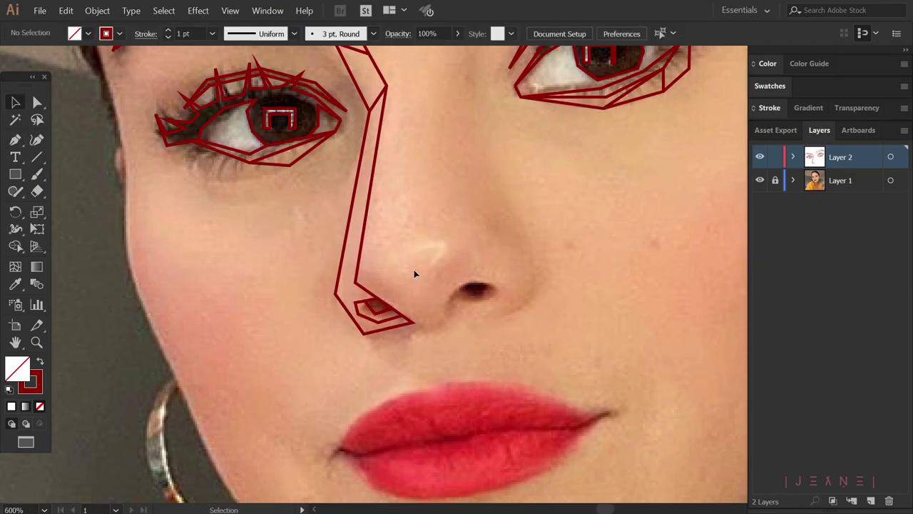
scroll(416, 271, "down", 2)
scroll(436, 267, "up", 1)
Outline the other nostril with straight segments.
left_click_drag(373, 282, 388, 289)
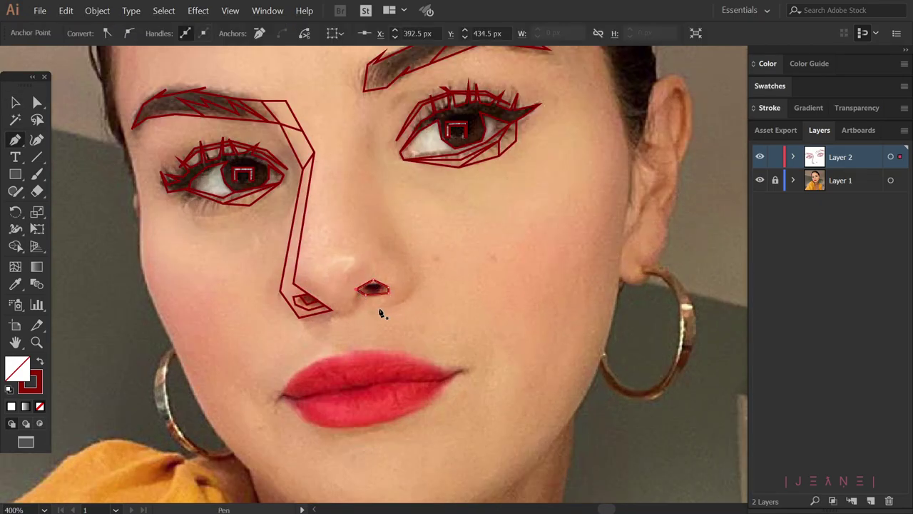
scroll(381, 314, "up", 1)
left_click(446, 243, "ctrl")
scroll(446, 243, "down", 1)
scroll(414, 264, "up", 1)
left_click(373, 273)
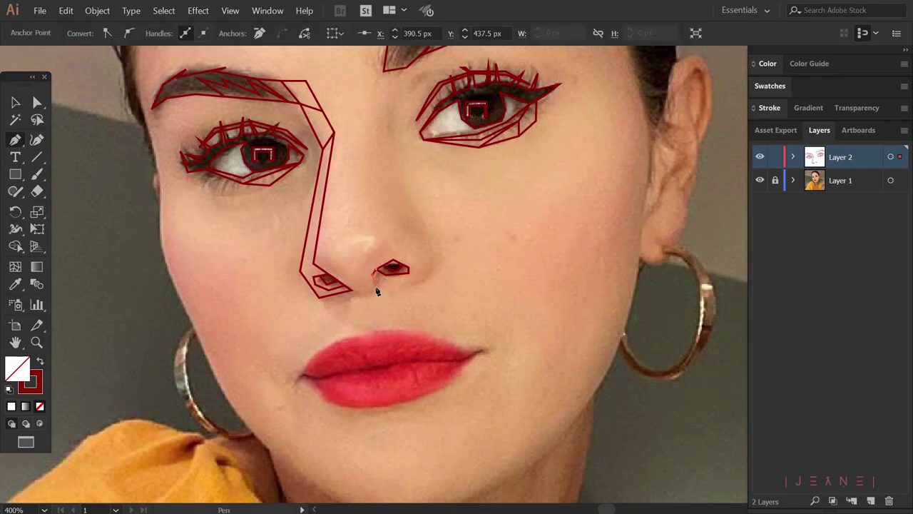
left_click(321, 300)
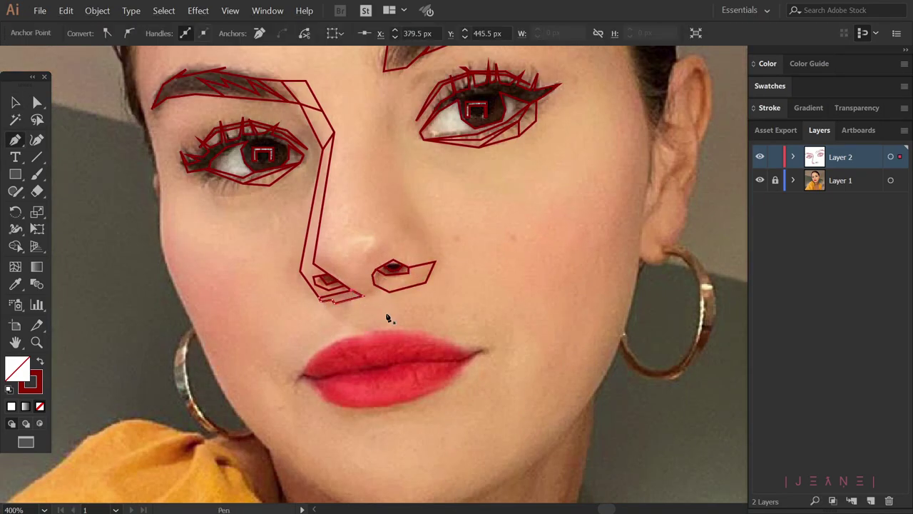
scroll(398, 294, "up", 1)
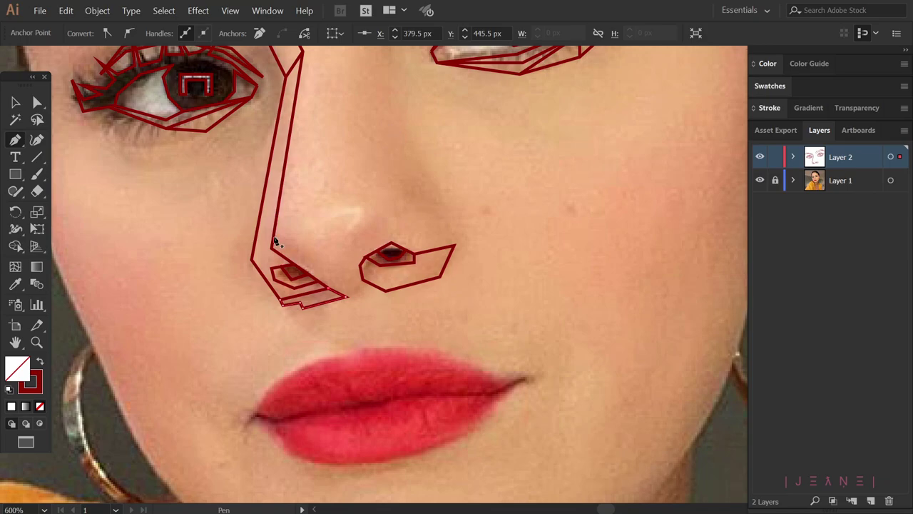
left_click(379, 220)
key("v")
key("ctrl+minus")
key("ctrl+minus")
Hide and re-show the photo to check the nose outlines, then zoom out.
left_click(760, 180)
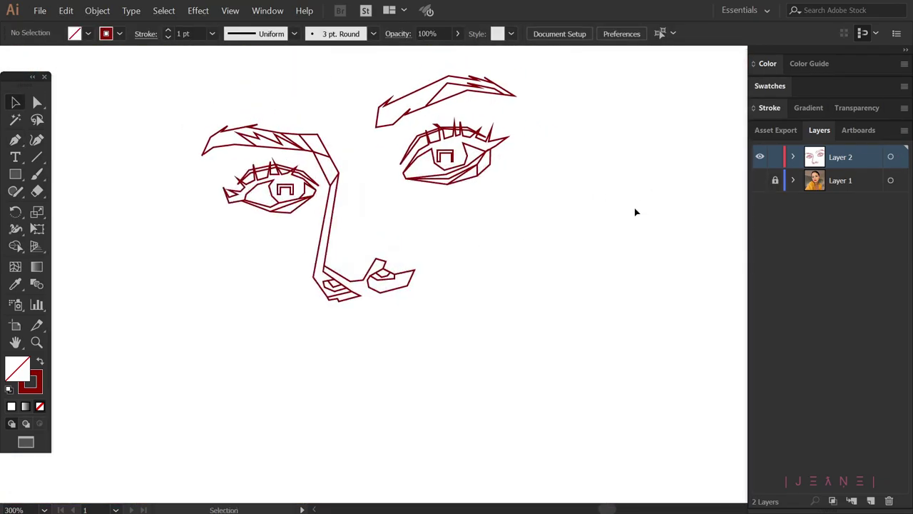
left_click(760, 179)
scroll(357, 307, "up", 2)
key("p")
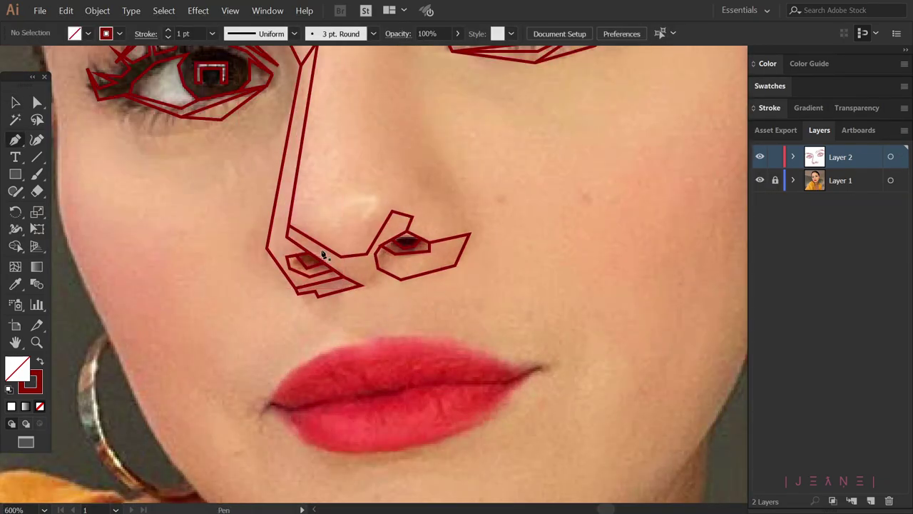
key("ctrl+minus")
key("ctrl+minus")
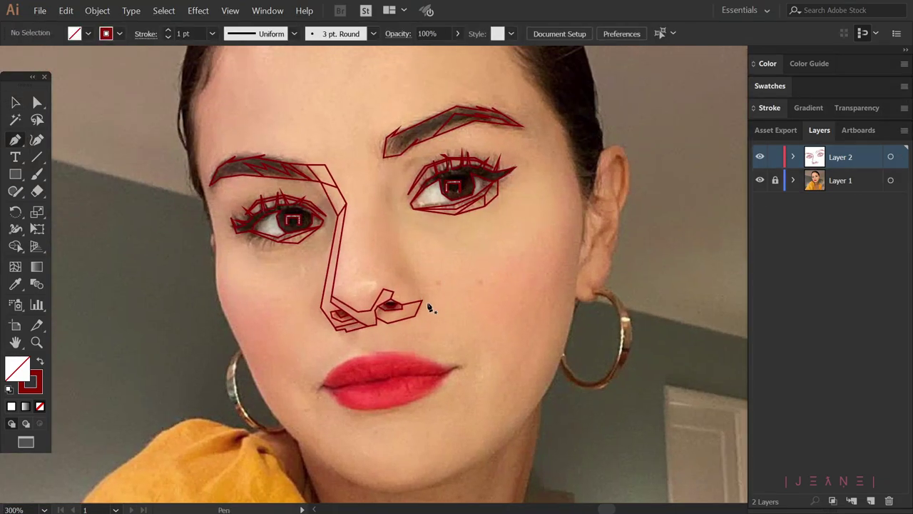
Trace the closed lip outline around the upper and lower lip edges.
scroll(367, 350, "up", 1)
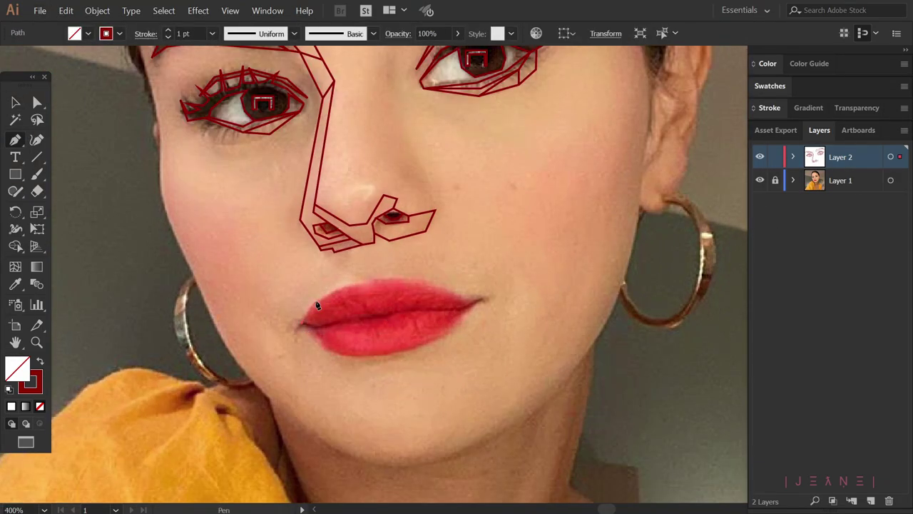
left_click(303, 322)
left_click(314, 302)
left_click(366, 284)
left_click(375, 280)
left_click(425, 282)
left_click(474, 301)
left_click(419, 351)
left_click(324, 351)
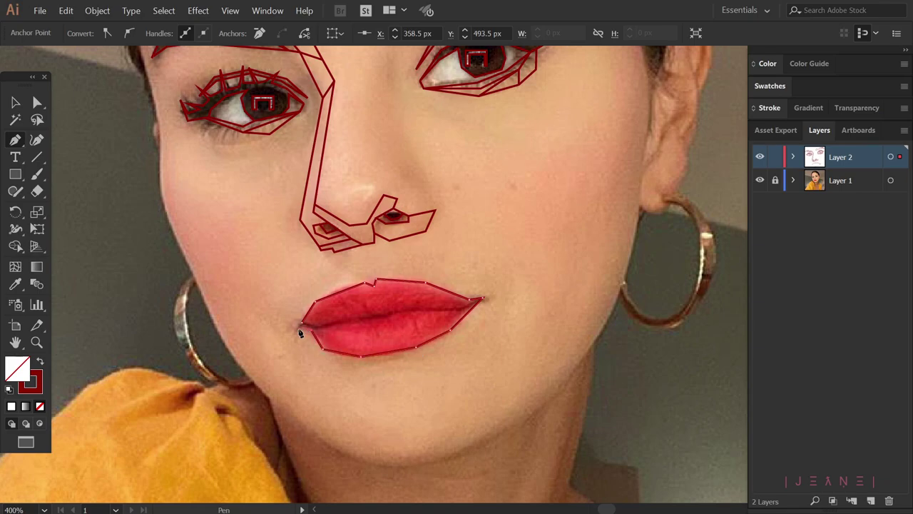
left_click(303, 323)
left_click(385, 317)
left_click(460, 311)
key("ctrl+shift+a")
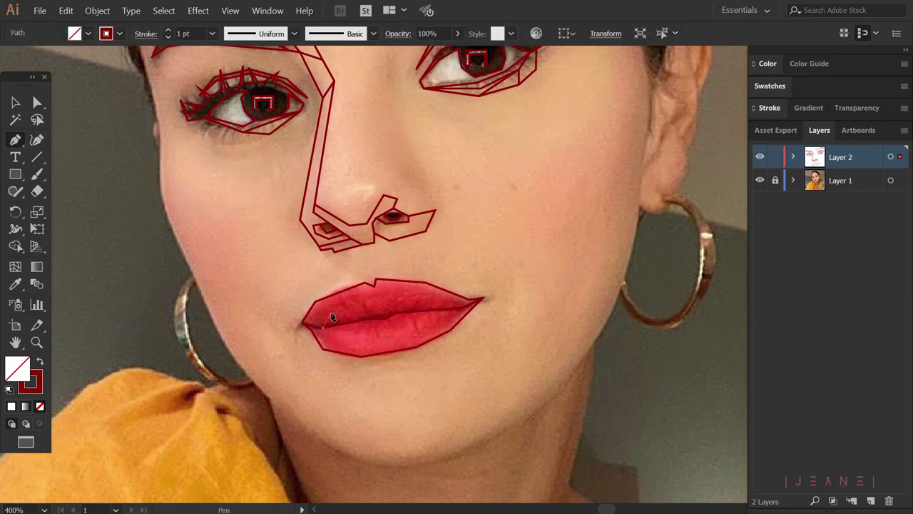
Draw the lip centre line from corner to corner.
left_click(323, 326)
left_click(332, 312)
left_click(442, 297)
left_click(463, 308)
left_click(492, 163, "ctrl")
Add small angular facets on the upper and lower lip, checking without the photo.
left_click(391, 290)
left_click(396, 305)
left_click(368, 308)
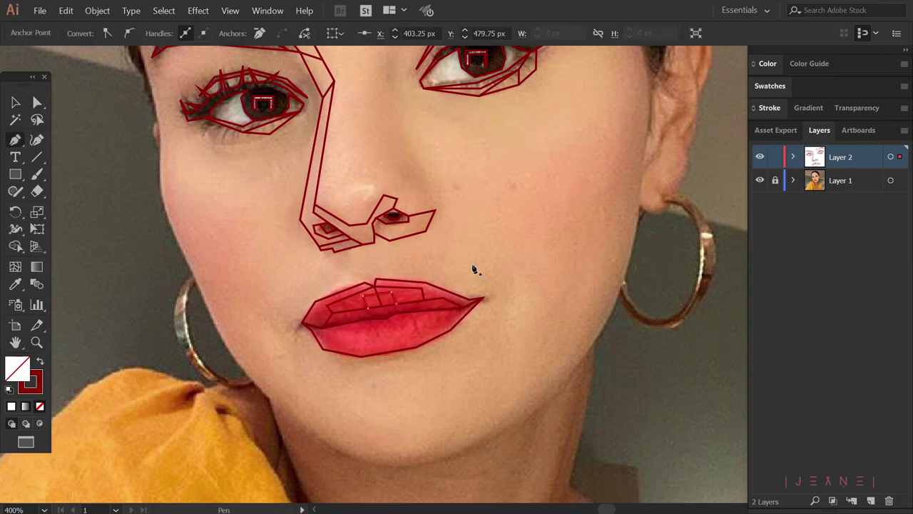
left_click(372, 331)
left_click(395, 350)
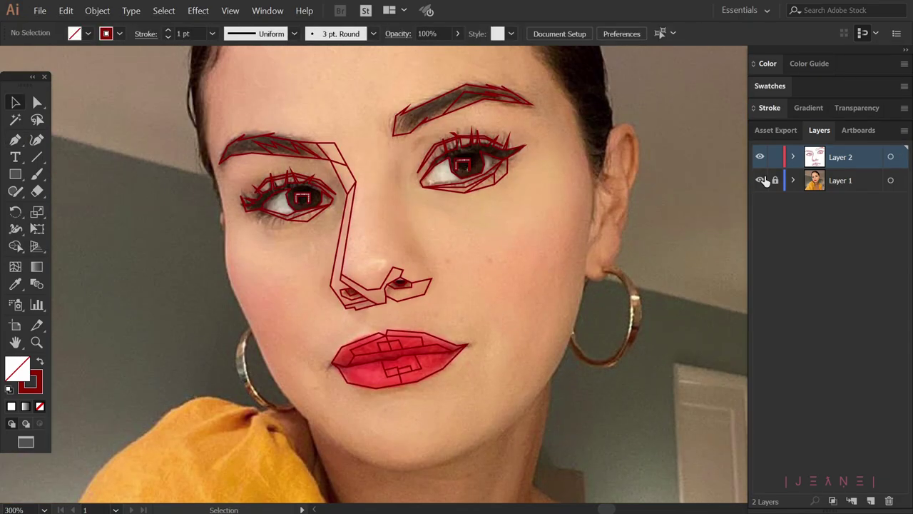
left_click(759, 180)
left_click(759, 180)
Add another lower-lip facet, then zoom out and hide the photo to review.
key("p")
scroll(428, 357, "up", 2)
left_click(365, 334)
left_click(374, 364)
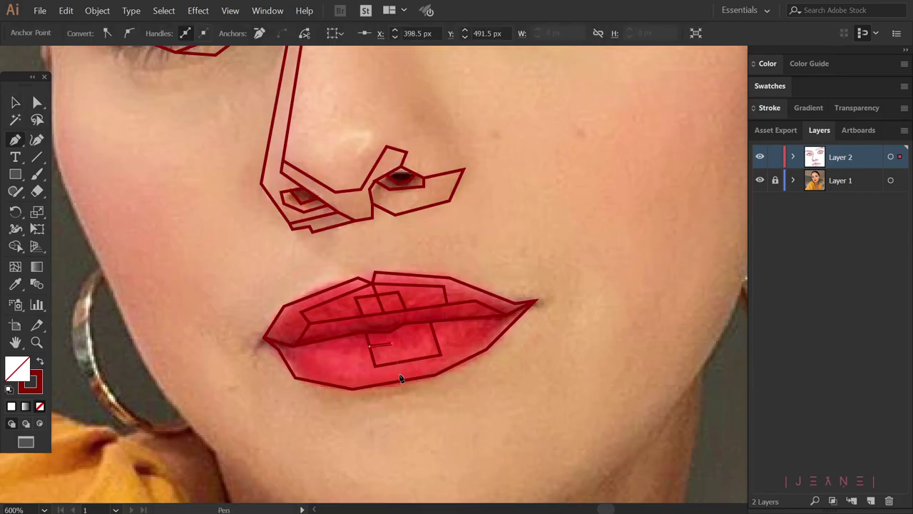
left_click(407, 347, "ctrl")
key("v")
key("ctrl+minus")
key("ctrl+minus")
left_click(760, 180)
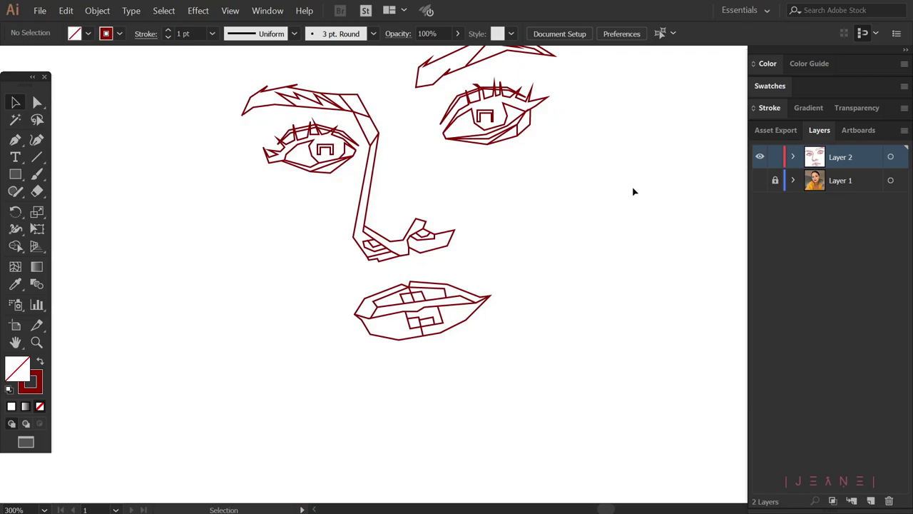
scroll(713, 199, "up", 1)
Start the face outline at the left temple, running along the left edge to the hairline.
left_click(759, 180)
key("p")
key("ctrl+plus")
key("ctrl+plus")
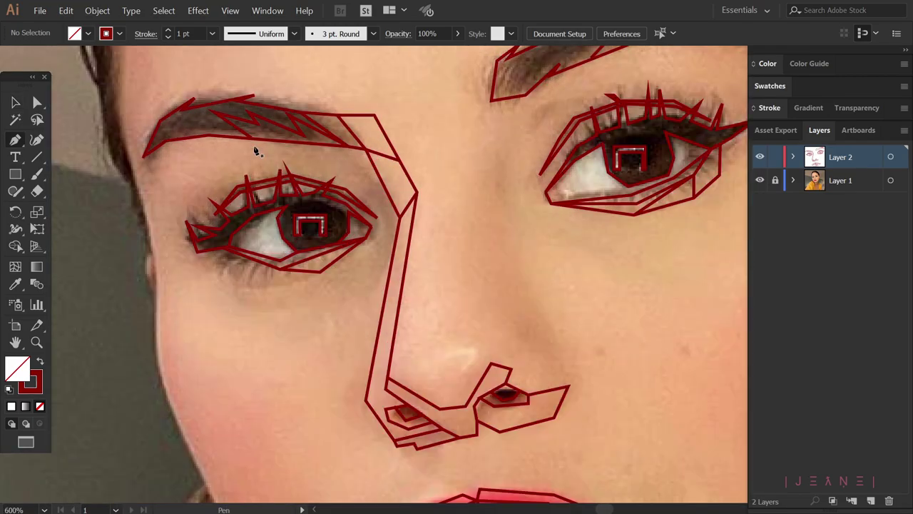
left_click(328, 161)
key("ctrl+z")
key("ctrl+minus")
left_click(282, 218)
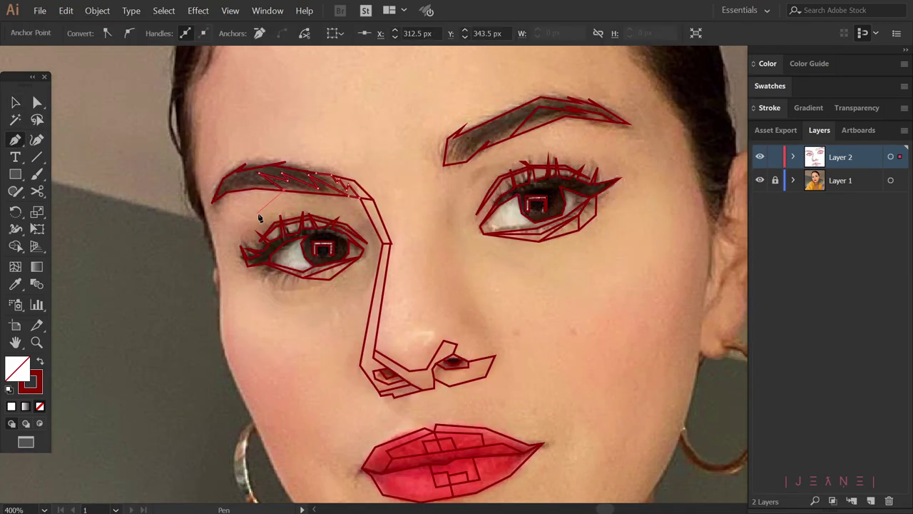
left_click(215, 248)
left_click(184, 93)
key("ctrl+minus")
left_click(220, 112)
Continue the outline over the head, down the right side and jaw, closing at the left cheek.
left_click(358, 86)
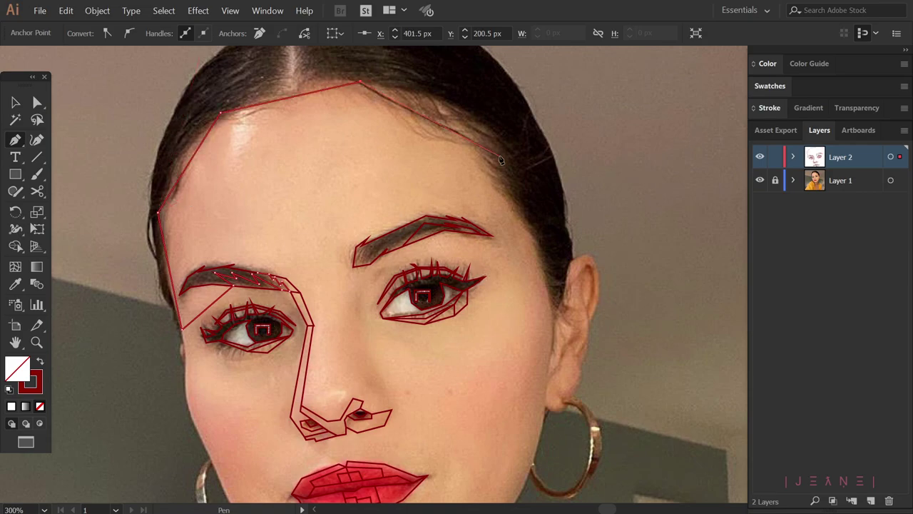
left_click(499, 156)
left_click(534, 237)
left_click(553, 348)
scroll(543, 348, "down", 5)
left_click(527, 349)
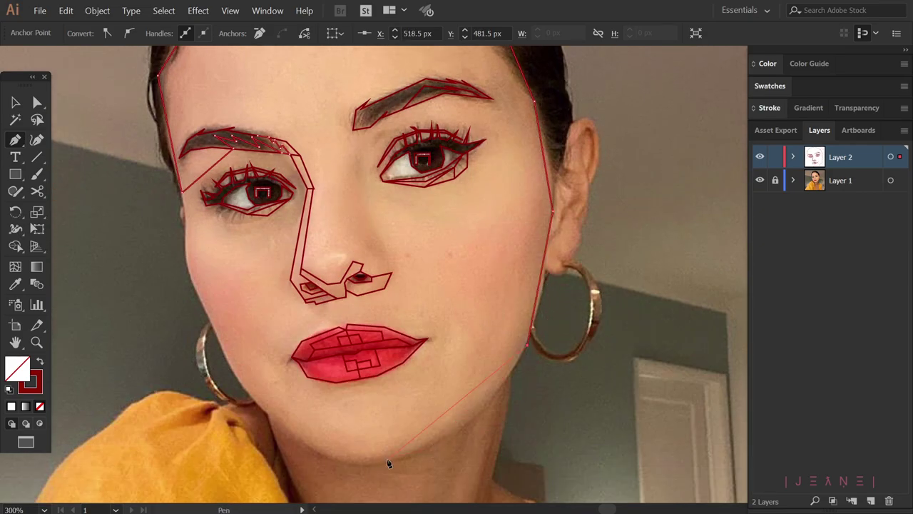
scroll(528, 348, "down", 2)
left_click(412, 395)
left_click(324, 397)
left_click(236, 321)
left_click(185, 194)
Check the outline with the photo hidden, then add a second line along the jaw.
key("ctrl+minus")
key("p")
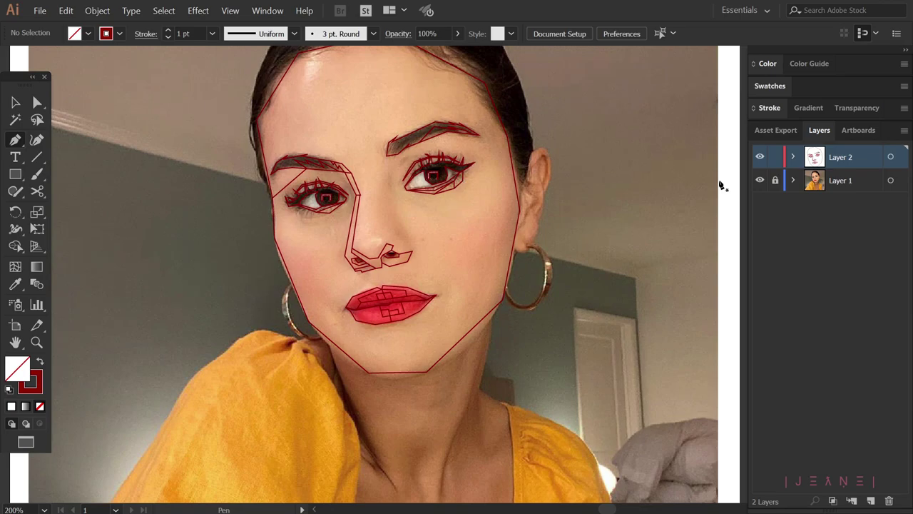
left_click(759, 183)
left_click(759, 180)
key("ctrl+plus")
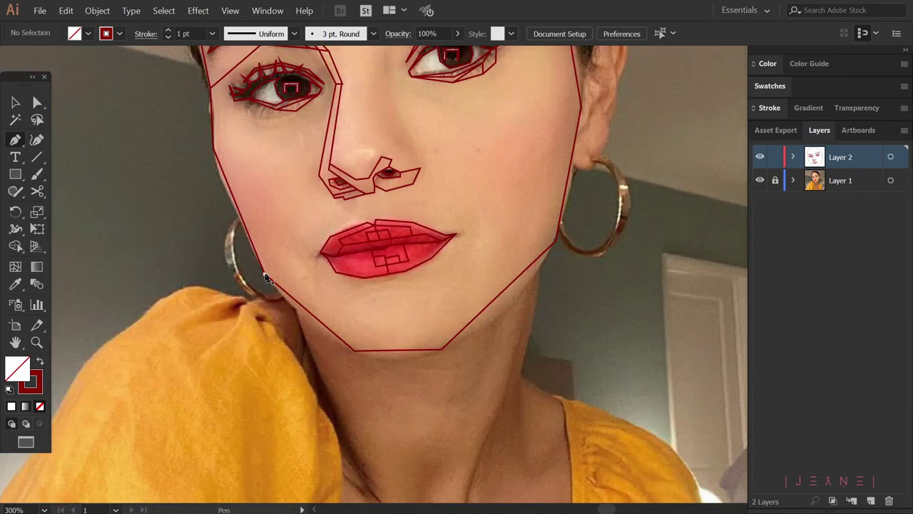
left_click(330, 339)
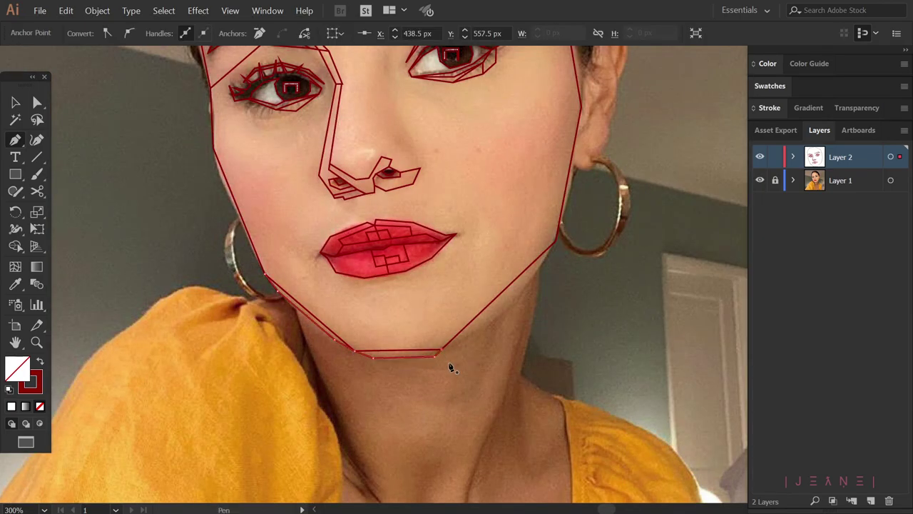
key("ctrl+minus")
Draw a forehead facet from the hairline down to above the left eyebrow.
key("v")
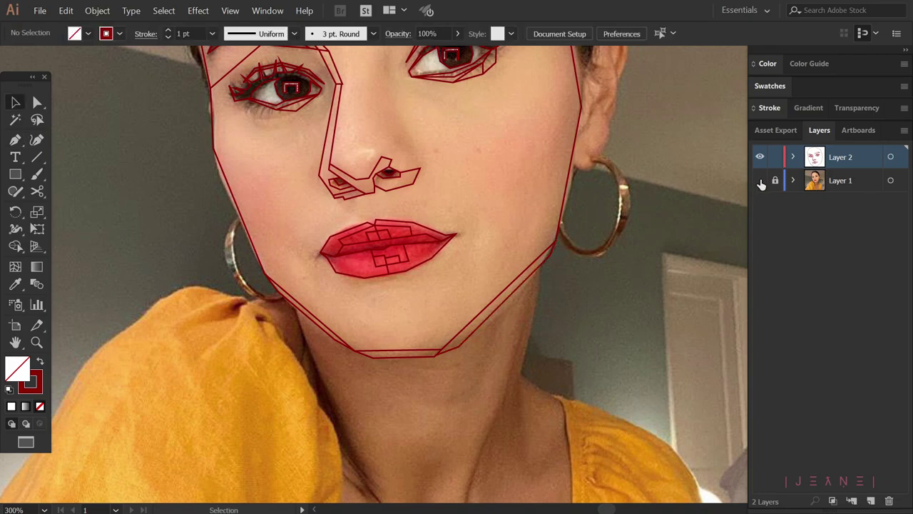
left_click(760, 180)
scroll(346, 179, "up", 2)
left_click(760, 180)
key("p")
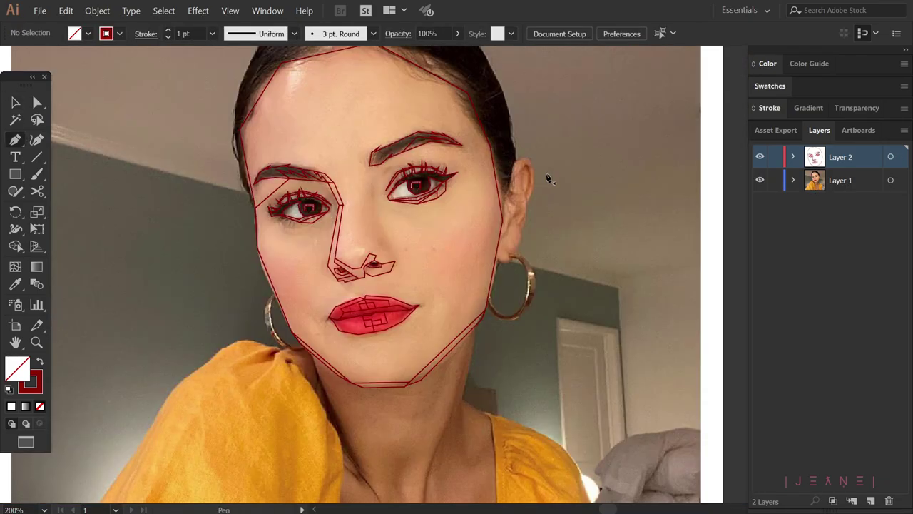
scroll(362, 113, "up", 1)
left_click(291, 85)
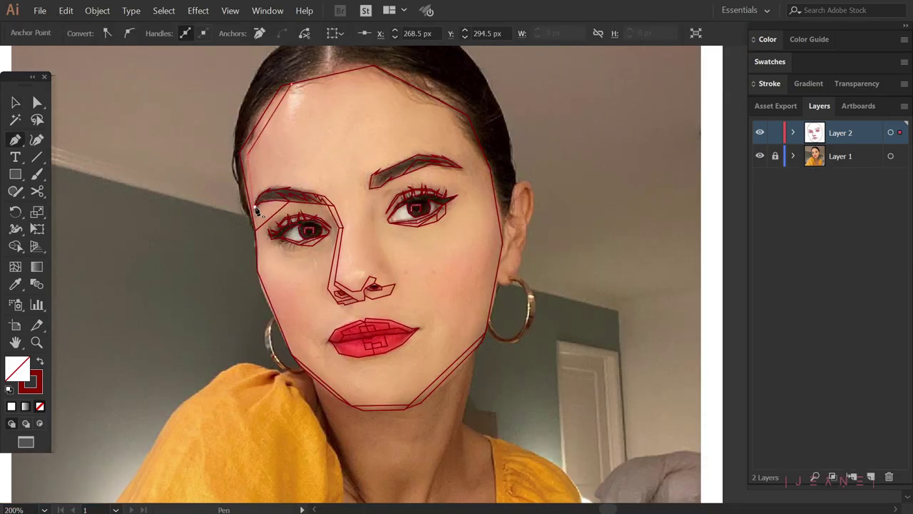
scroll(357, 107, "up", 1)
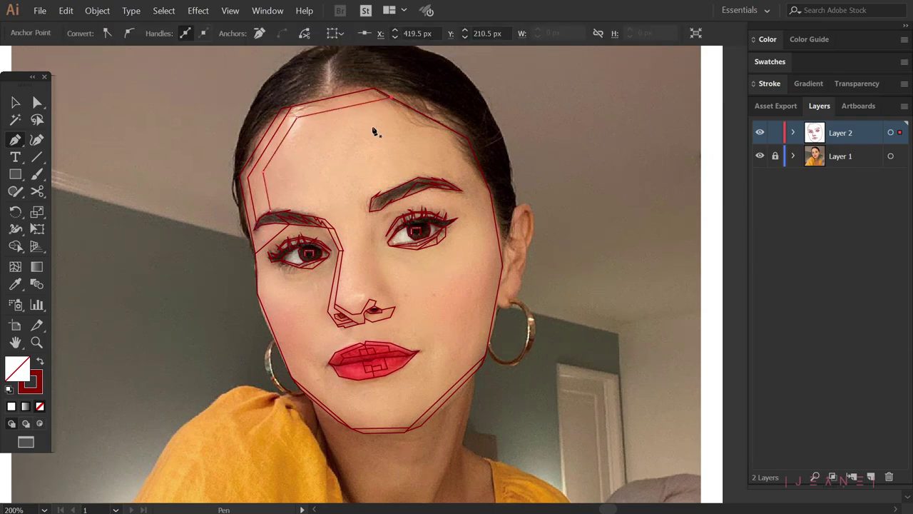
left_click(264, 170)
left_click(284, 170)
left_click(292, 169)
left_click(311, 130)
Draw a closed four-corner facet above the right eyebrow.
scroll(442, 214, "up", 1)
left_click(375, 192)
left_click(360, 142)
left_click(432, 125)
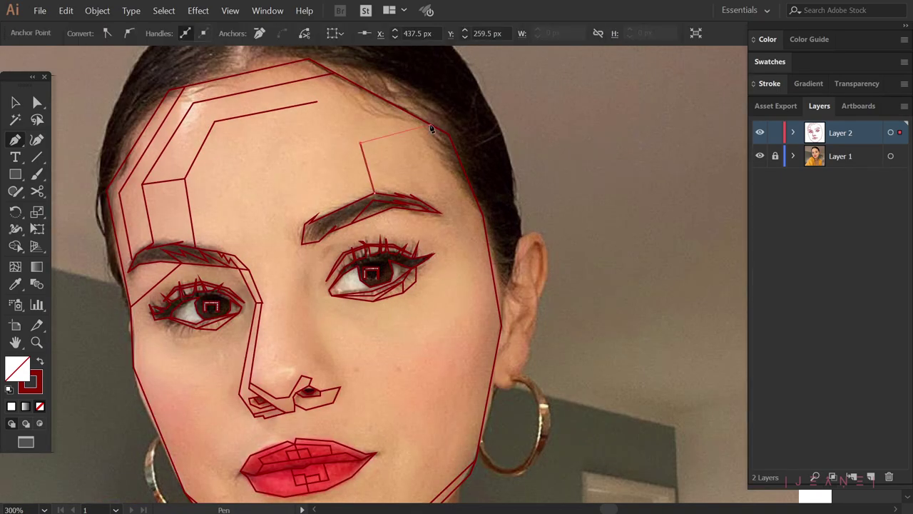
left_click(452, 189)
left_click(374, 193)
Trace a strip down the right temple and back to the hairline, then start a line below the left eye.
left_click(480, 203)
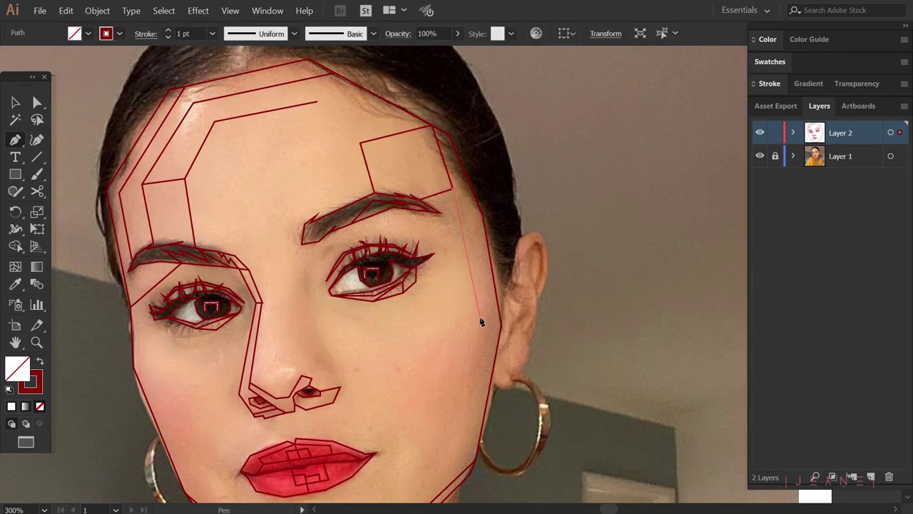
left_click(493, 322)
scroll(419, 230, "up", 1)
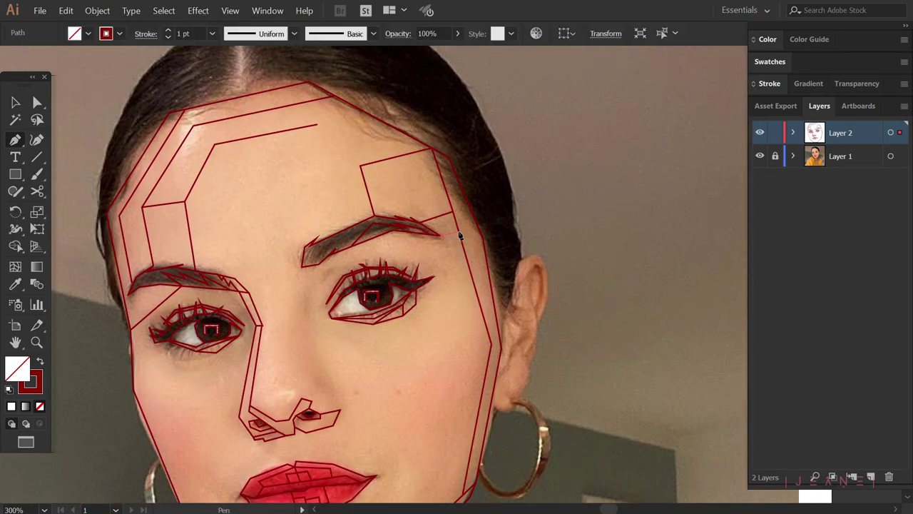
left_click(438, 153)
scroll(411, 169, "up", 2)
left_click(411, 169)
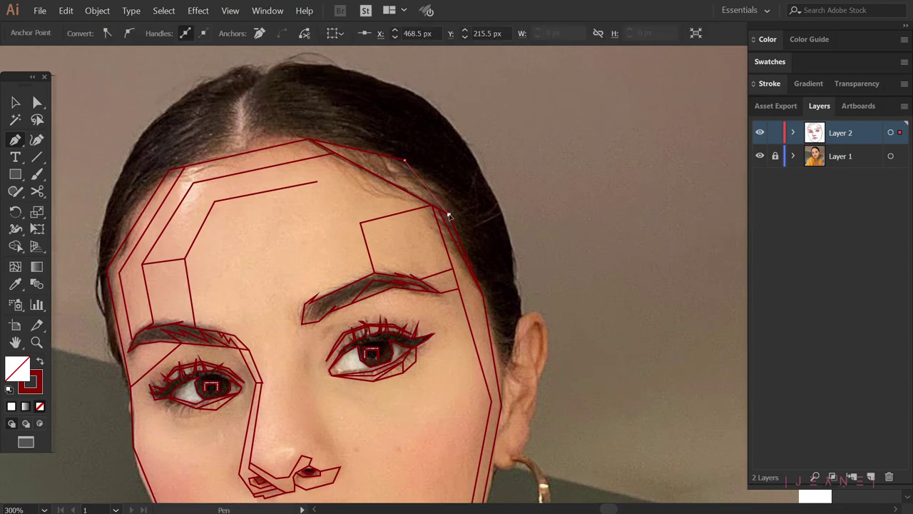
key("ctrl+minus")
left_click(403, 125)
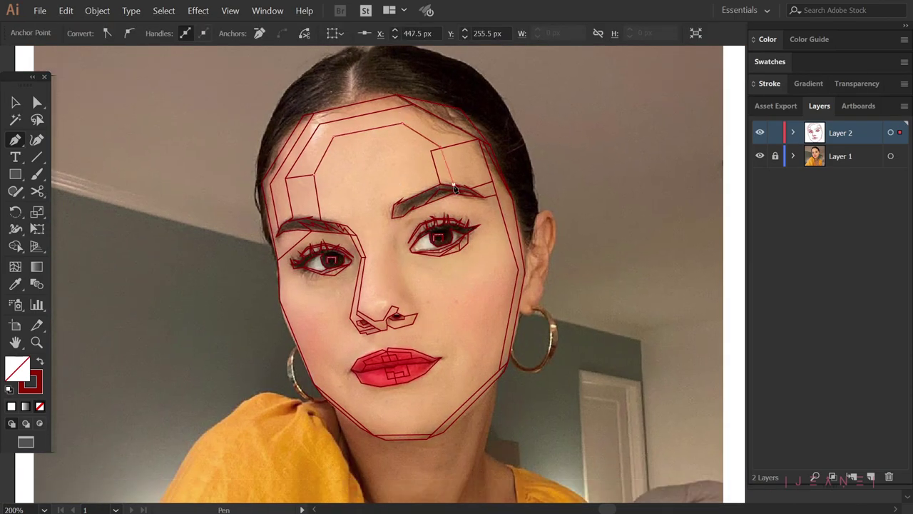
left_click(429, 123)
key("ctrl+z")
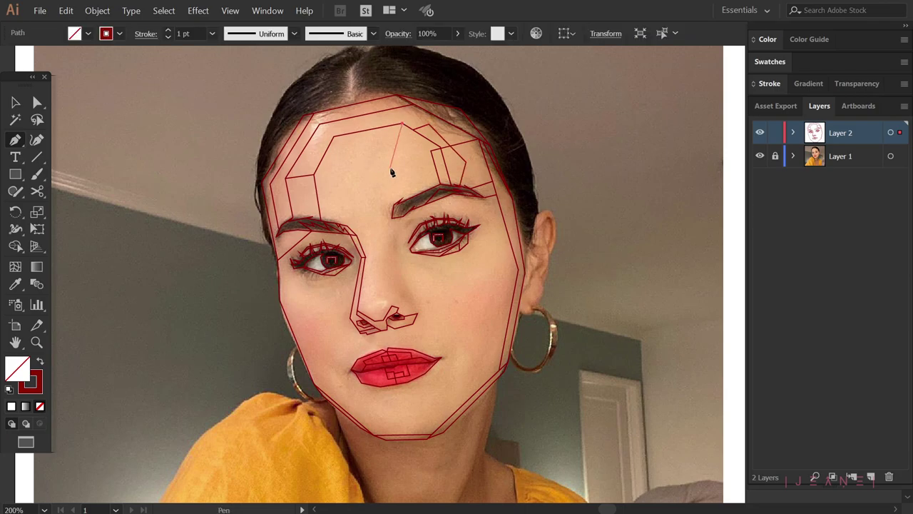
left_click(356, 171)
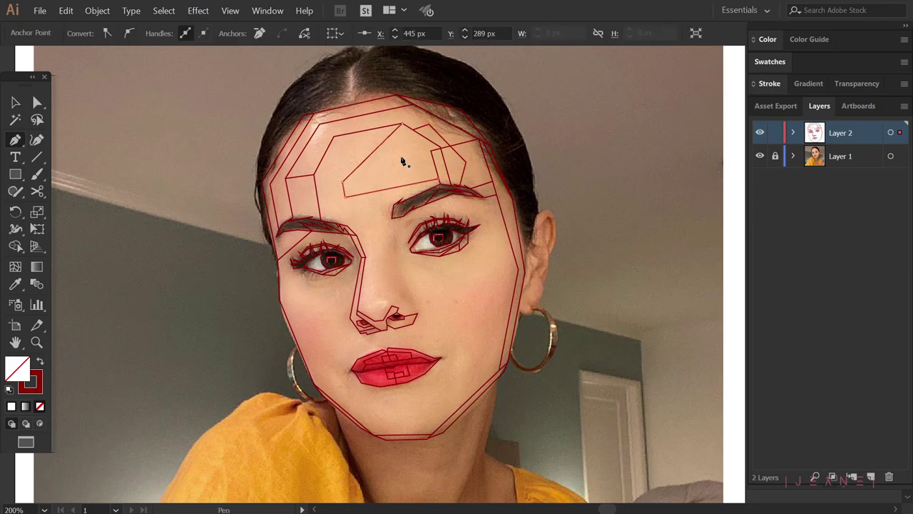
key("ctrl+plus")
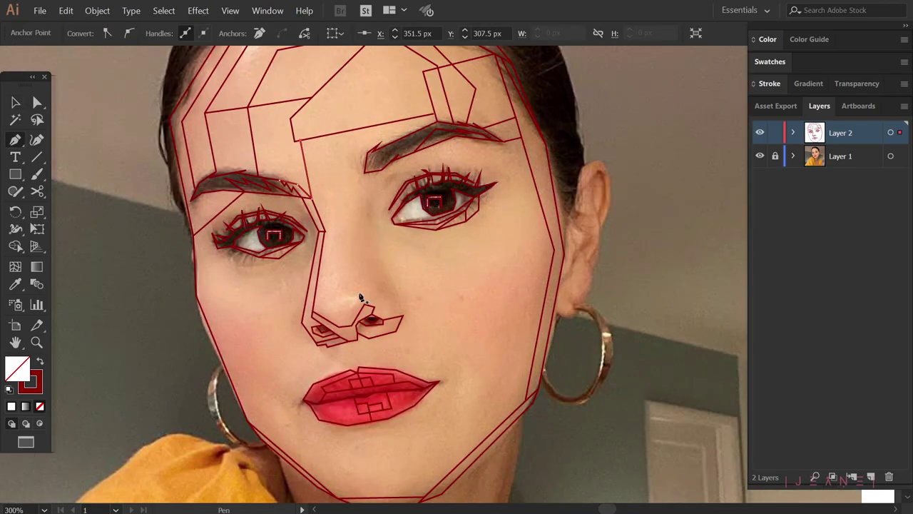
left_click(315, 220)
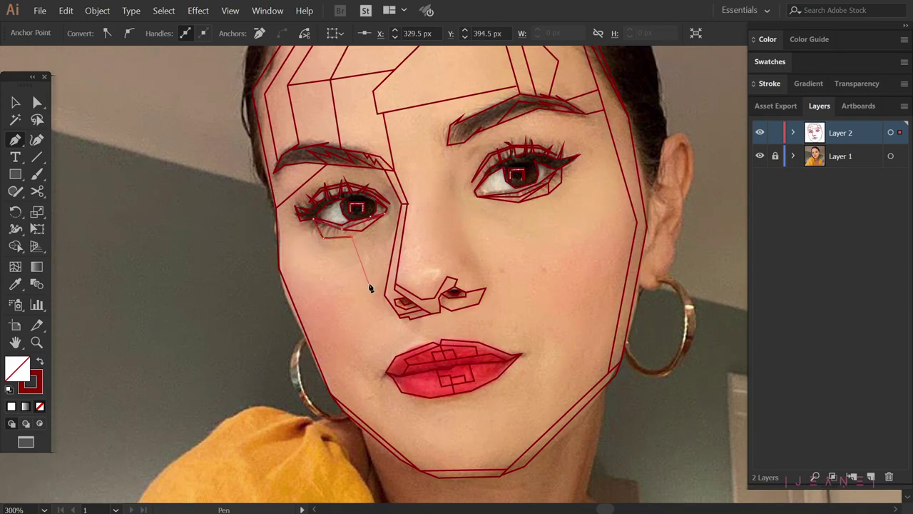
Close the small shape under the left eye along the eye outline.
scroll(342, 228, "down", 1)
scroll(307, 246, "up", 2)
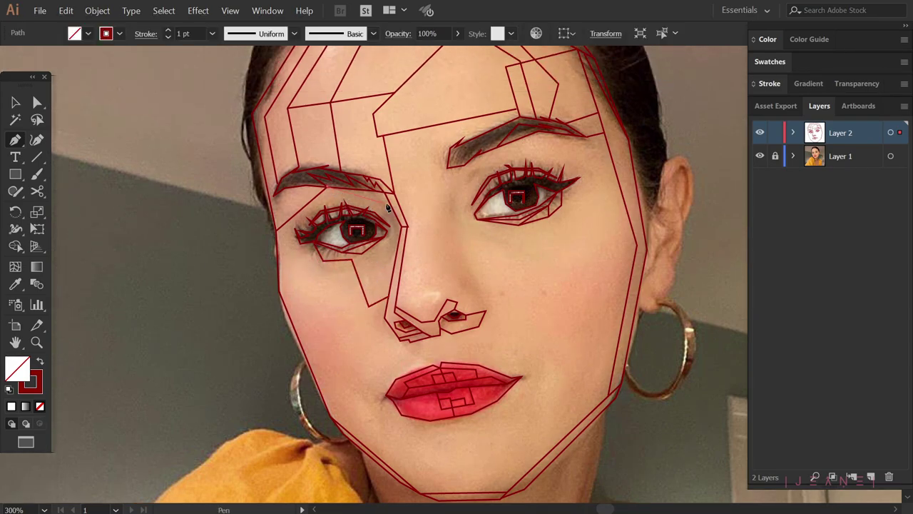
left_click(296, 252)
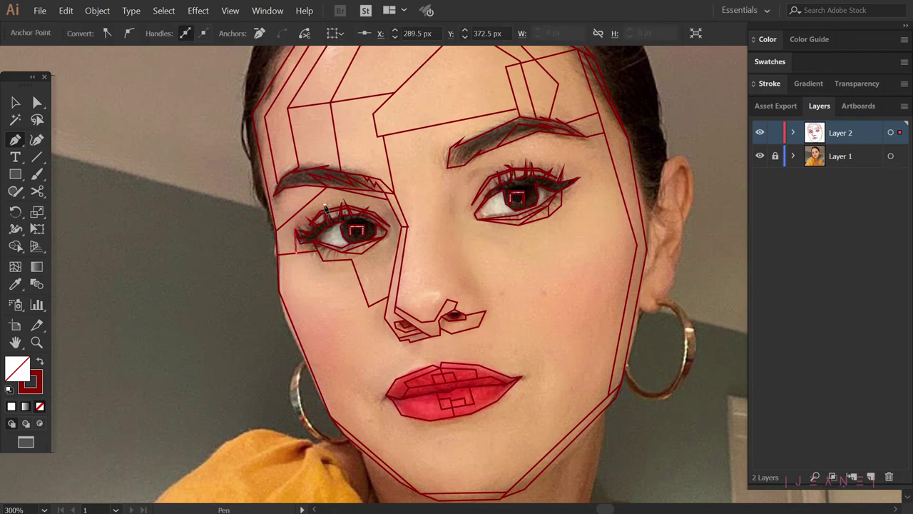
left_click(284, 259)
key("ctrl+shift+a")
Draw a cheek line from under the left eye toward the nose corner, ending at the lip corner.
scroll(366, 311, "down", 1)
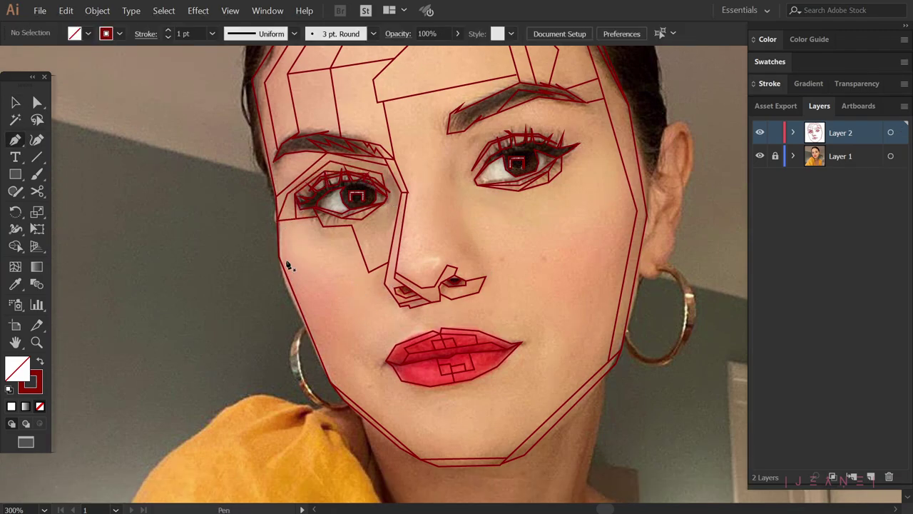
left_click(280, 255)
left_click(352, 339)
scroll(357, 342, "up", 1)
left_click(369, 282)
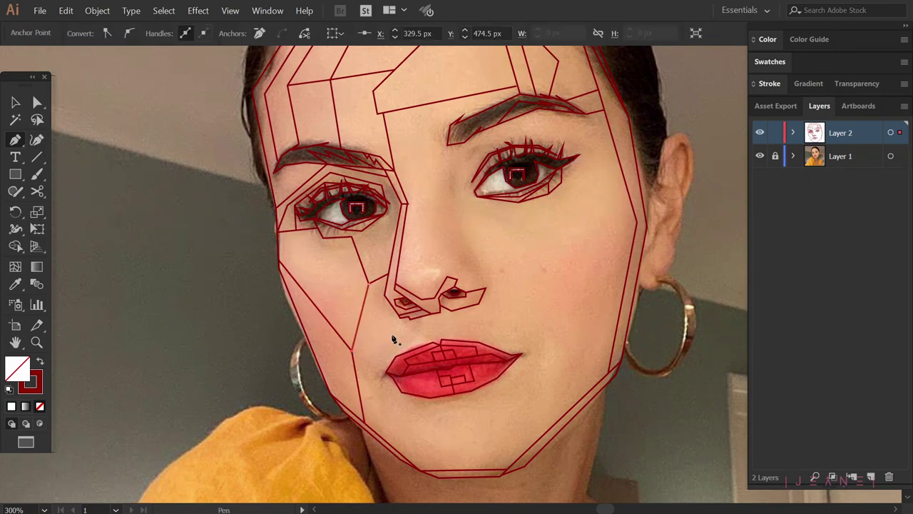
left_click(394, 368)
scroll(475, 363, "down", 2)
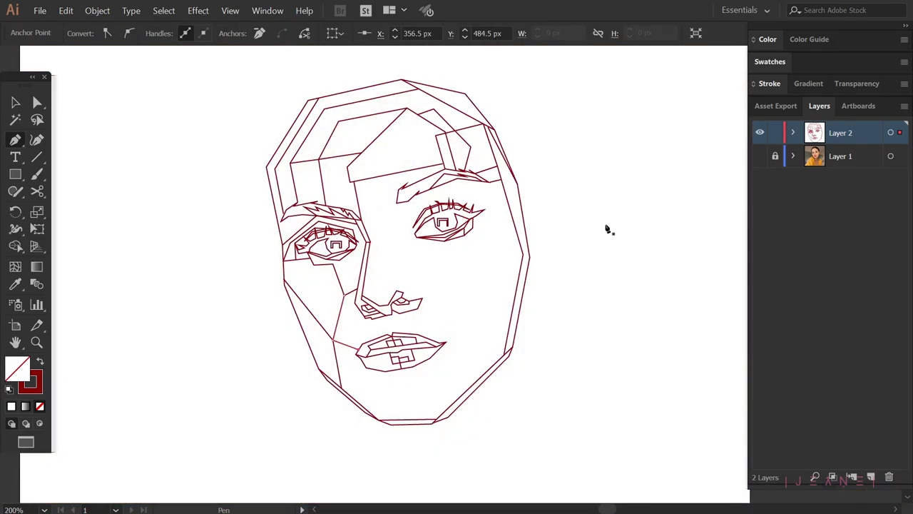
Draw a facet beside and above the right eye, checking it against the photo.
left_click(761, 156)
scroll(552, 154, "up", 2)
scroll(427, 185, "up", 1)
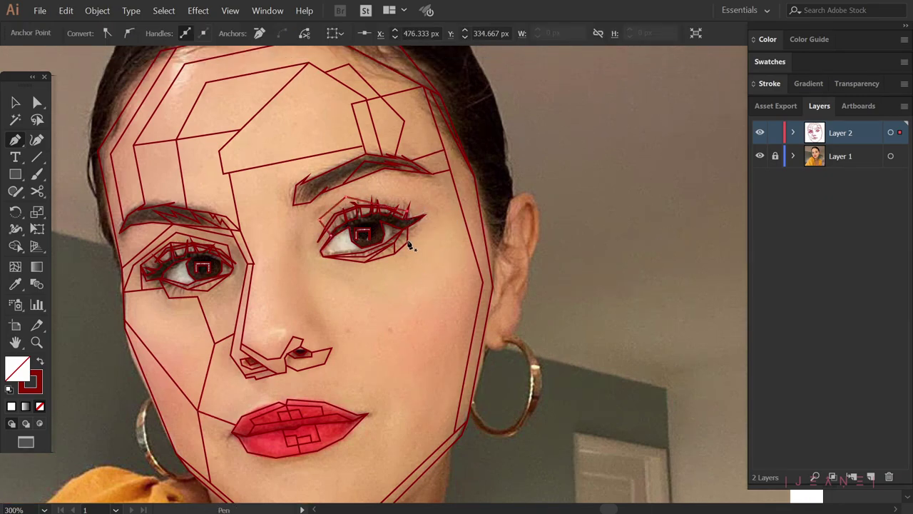
left_click(398, 178)
left_click(456, 192)
left_click(428, 214)
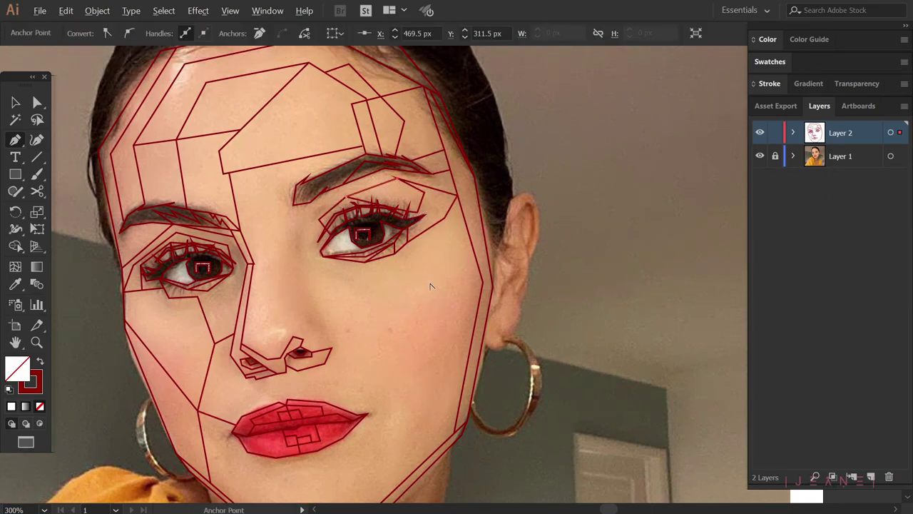
scroll(350, 202, "down", 1)
left_click(761, 155)
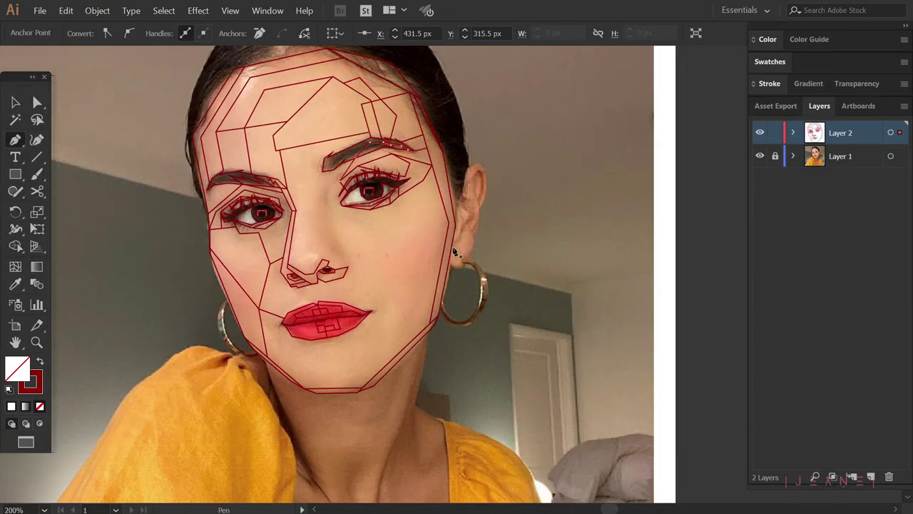
Draw a line down the right jaw, then review the line art with the photo hidden.
left_click(396, 214)
left_click(355, 313)
left_click(362, 342)
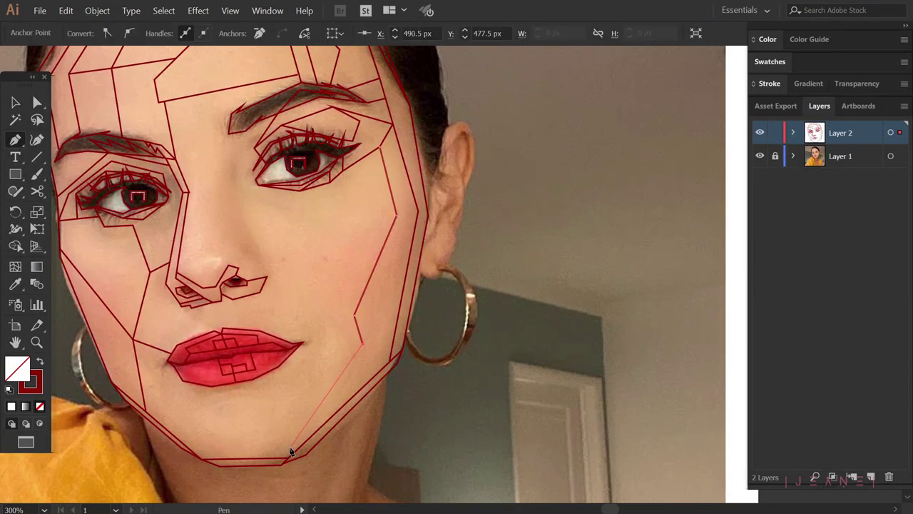
left_click(267, 461)
key("ctrl+minus")
key("ctrl+plus")
key("ctrl+minus")
key("ctrl+shift+a")
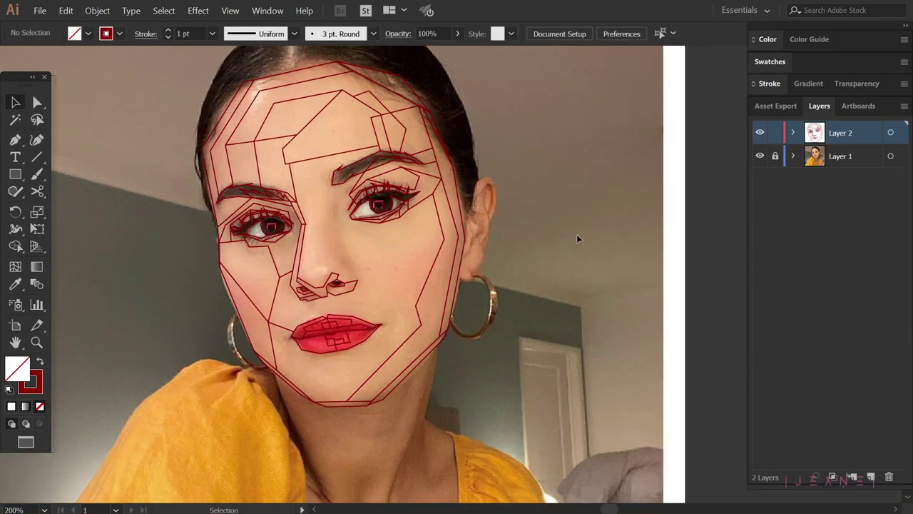
left_click(760, 156)
key("ctrl+minus")
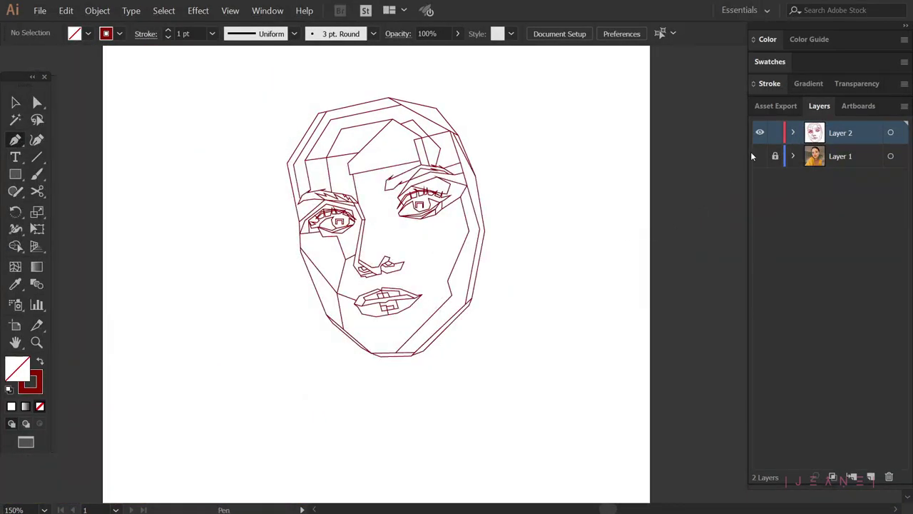
left_click(759, 155)
Trace the hair edge down to the right ear and outline the outer ear.
key("ctrl+plus")
key("ctrl+plus")
left_click(245, 265)
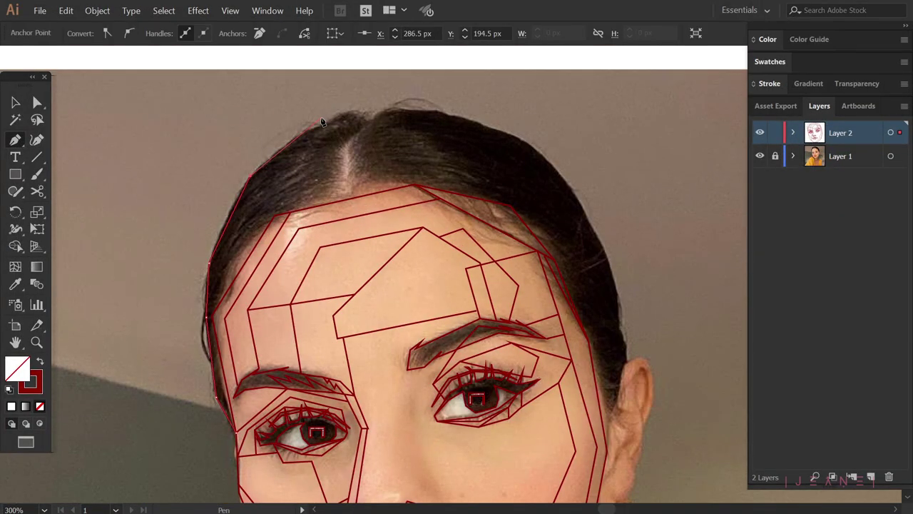
key("ctrl+plus")
left_click(474, 215)
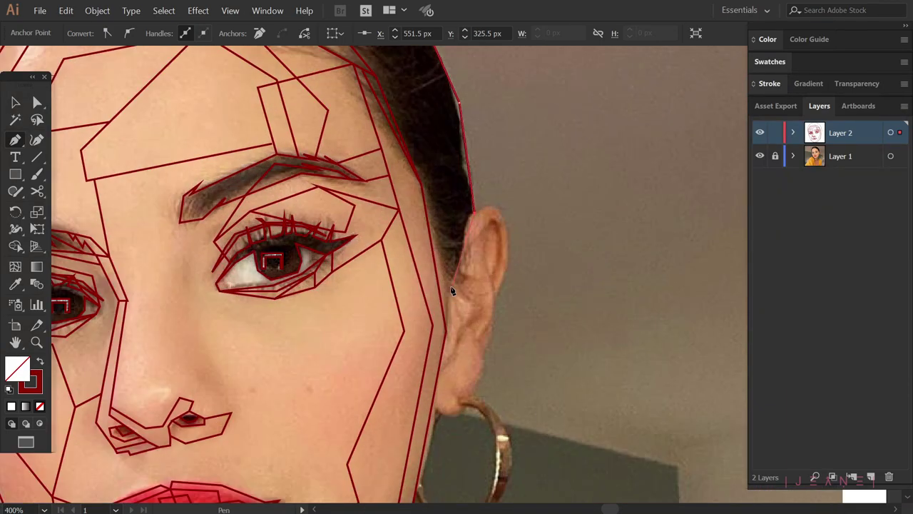
scroll(447, 333, "right", 1)
left_click(485, 206)
left_click(496, 234)
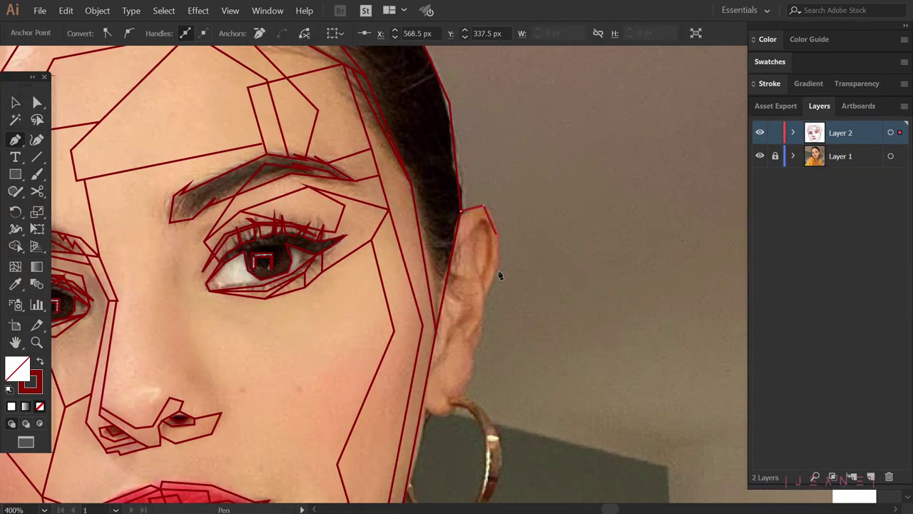
left_click(425, 407)
Add the inner-ear fold shapes near the top of the ear.
left_click(446, 283)
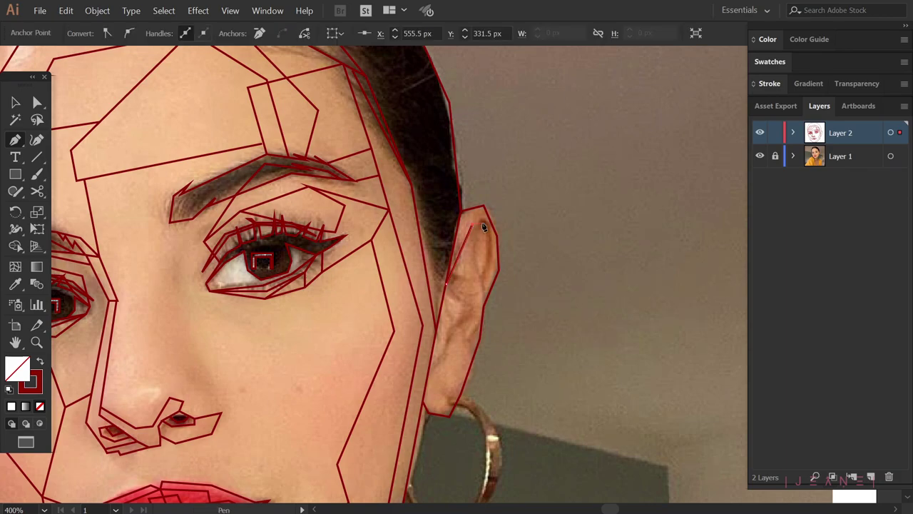
key("Escape")
left_click(475, 255)
scroll(487, 245, "down", 3)
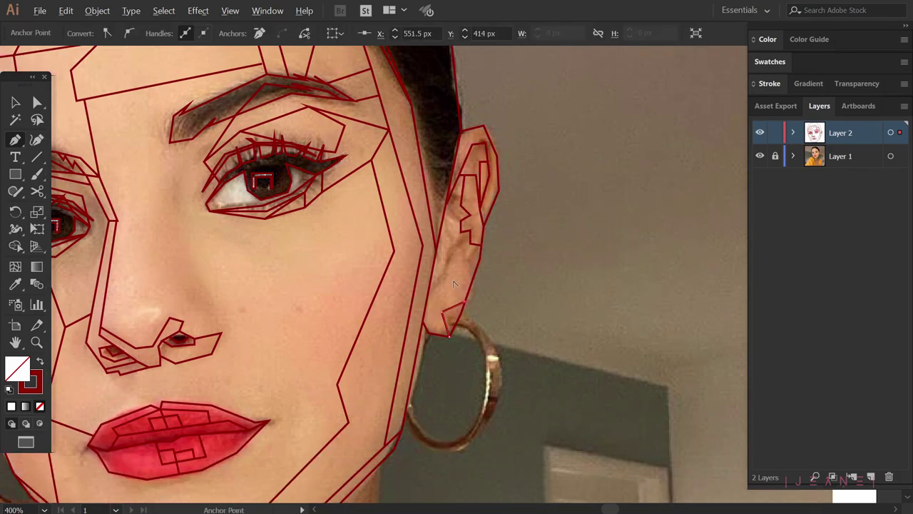
Hide and re-show the photo to check the line art, then zoom to 150%.
key("v")
key("ctrl+minus")
key("ctrl+minus")
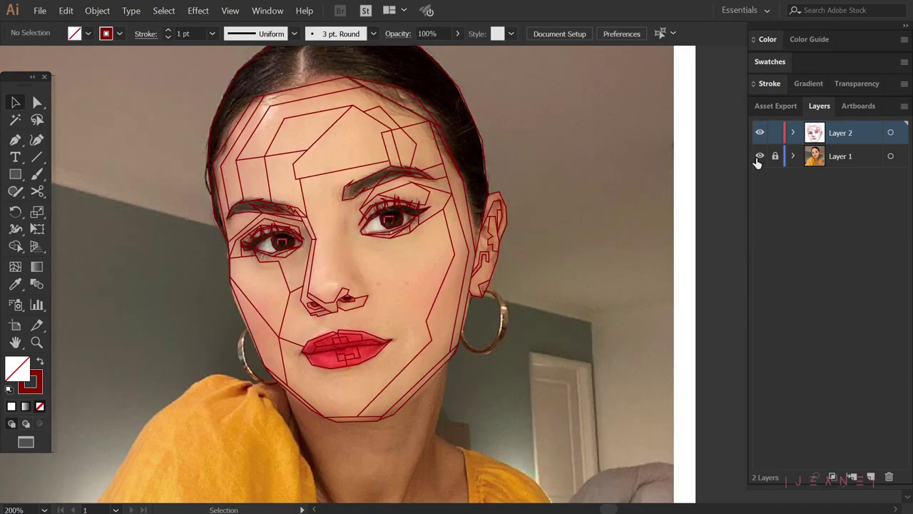
left_click(759, 155)
left_click(759, 155)
key("ctrl+plus")
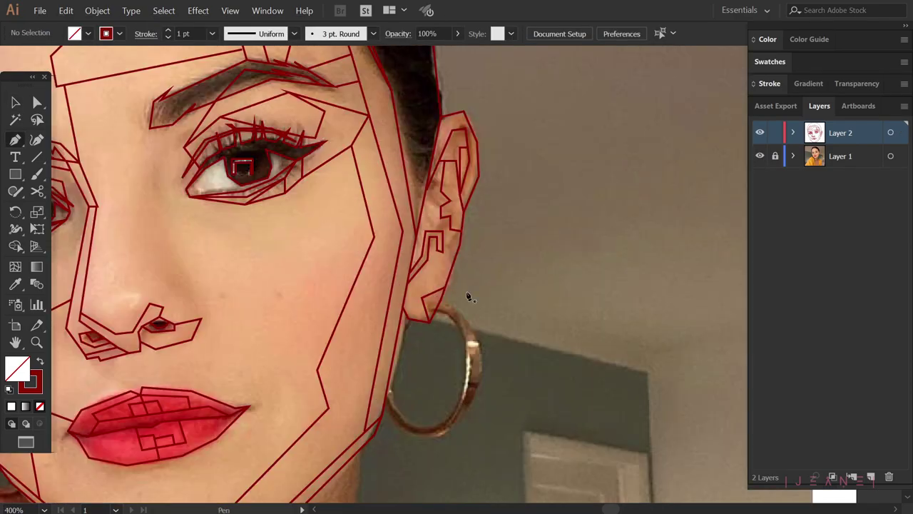
key("ctrl+minus")
key("ctrl+minus")
scroll(499, 289, "up", 3)
Extend the ear path and outline the right hoop earring with an inner side line.
key("p")
left_click(372, 211)
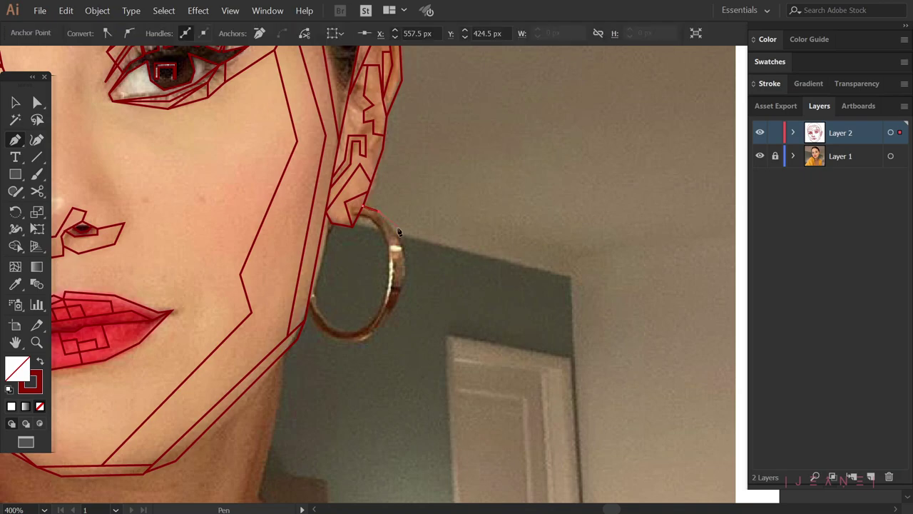
scroll(310, 307, "up", 2)
left_click(311, 353)
left_click(357, 367)
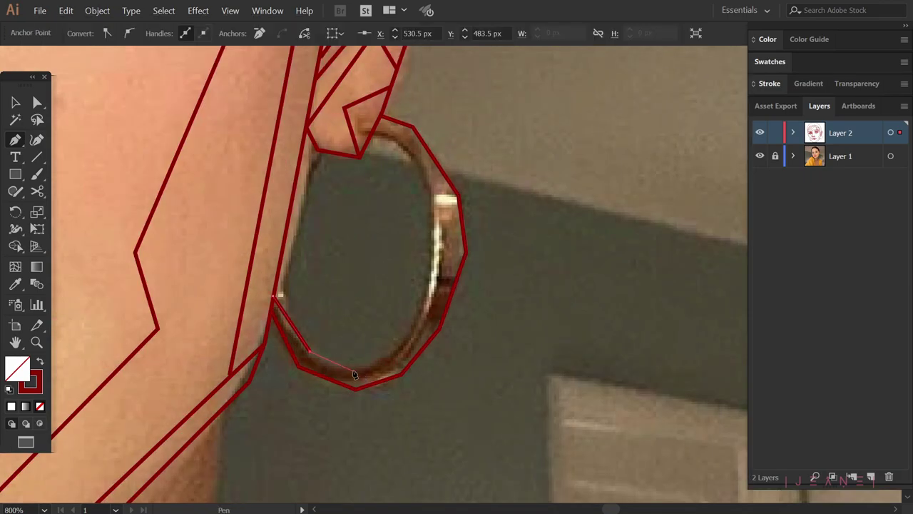
left_click(432, 278)
left_click(432, 189)
left_click(413, 131)
left_click(457, 196)
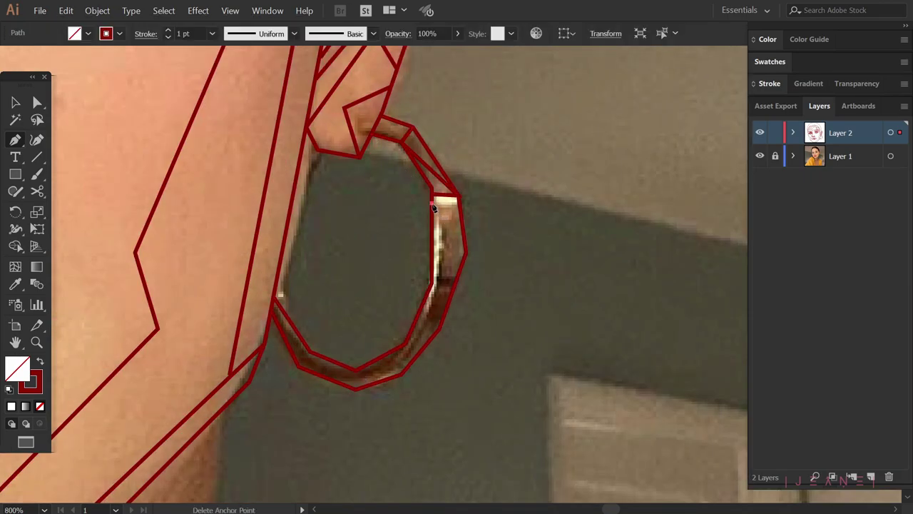
left_click(442, 280)
left_click(404, 347)
Zoom out and toggle the photo off and on to review the right earring.
key("ctrl+minus")
key("ctrl+minus")
key("ctrl+minus")
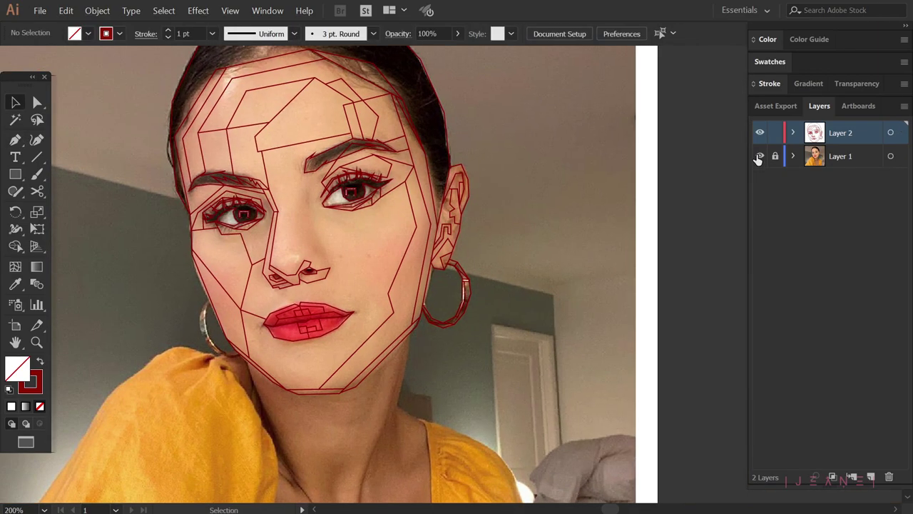
left_click(759, 155)
left_click(760, 155)
scroll(163, 279, "up", 2)
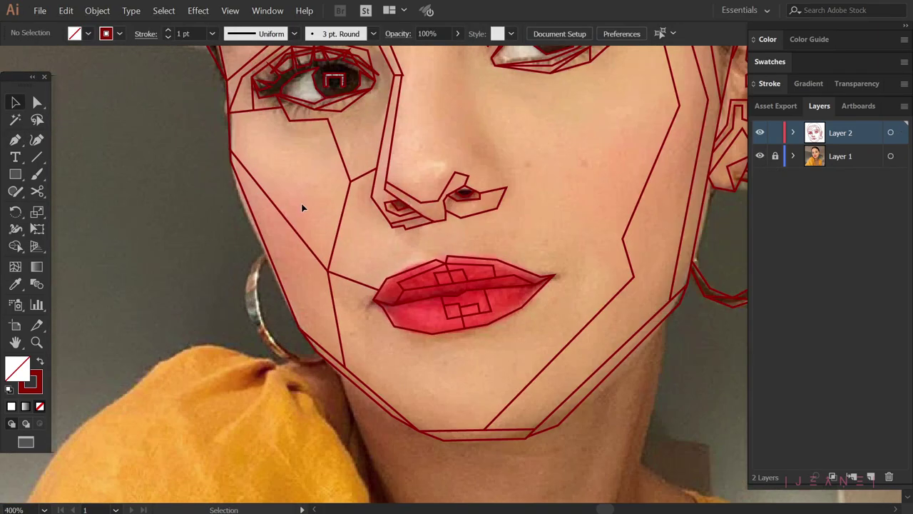
Trace a closed polygon outline around the left hoop earring.
key("p")
scroll(251, 280, "up", 2)
left_click(286, 201)
left_click(264, 217)
left_click(334, 358)
left_click(371, 356)
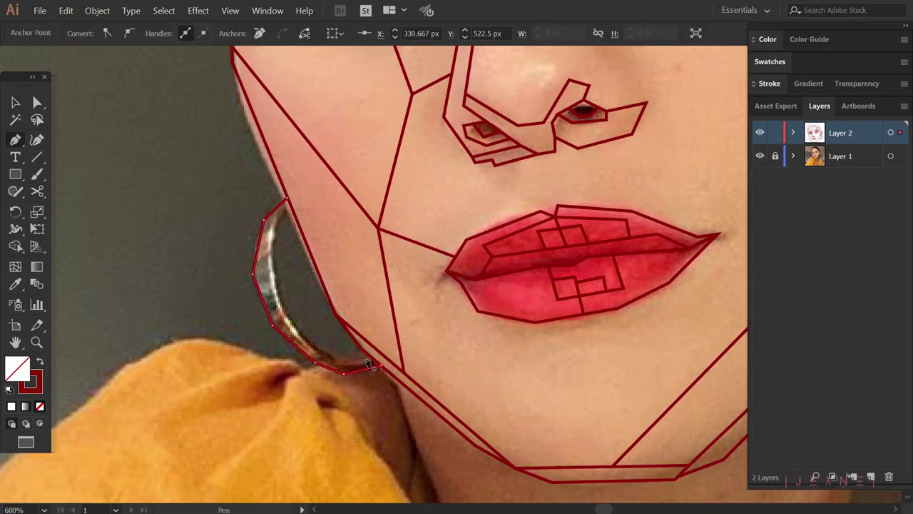
left_click(299, 333)
left_click(285, 202)
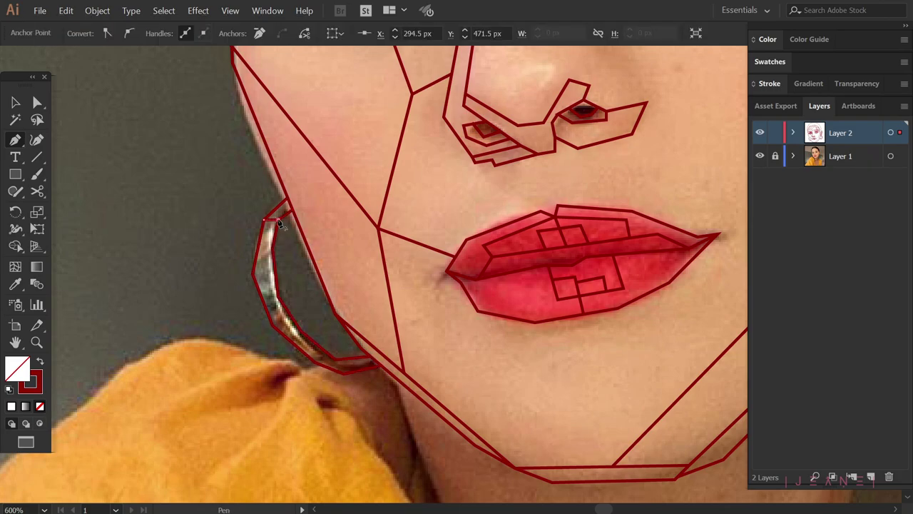
Add the left hoop's inner line, then hide the photo to view the line art.
left_click(270, 223)
left_click(264, 263)
left_click(271, 289)
left_click(300, 329)
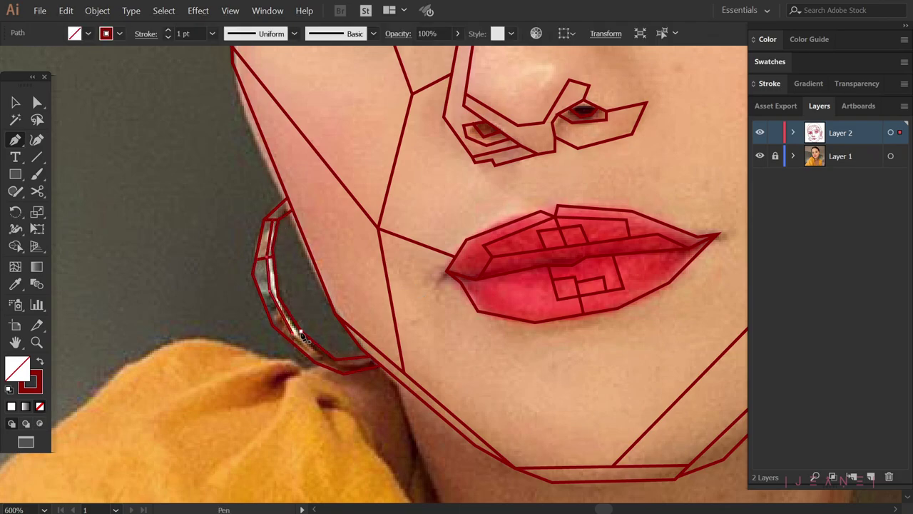
key("v")
scroll(297, 287, "down", 3)
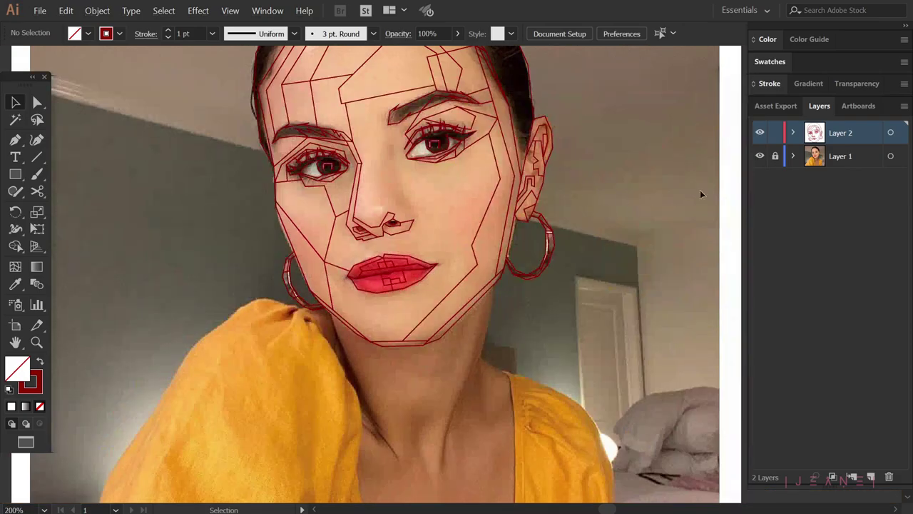
left_click(759, 156)
scroll(595, 165, "up", 1)
Draw a closed stepped facet on the right cheek below the eye.
scroll(576, 225, "down", 1)
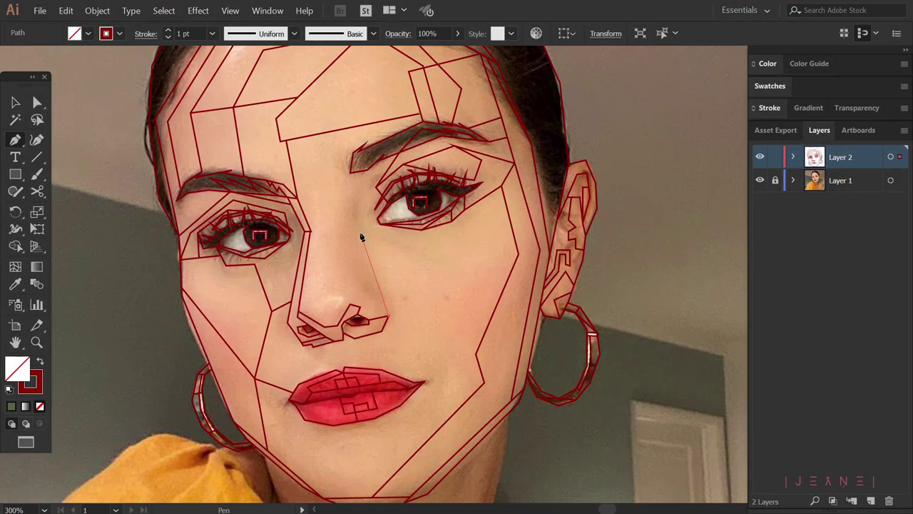
left_click(354, 231)
left_click_drag(438, 261, 388, 268)
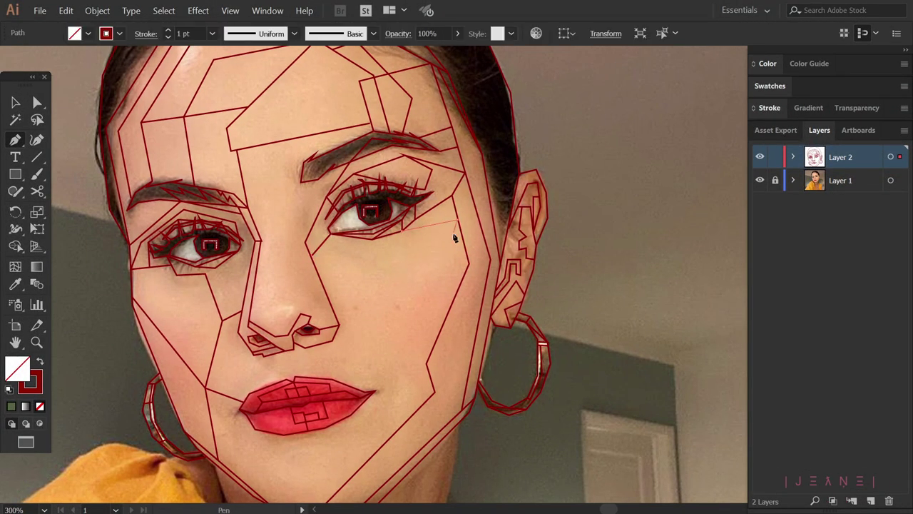
left_click(457, 221)
left_click(424, 300)
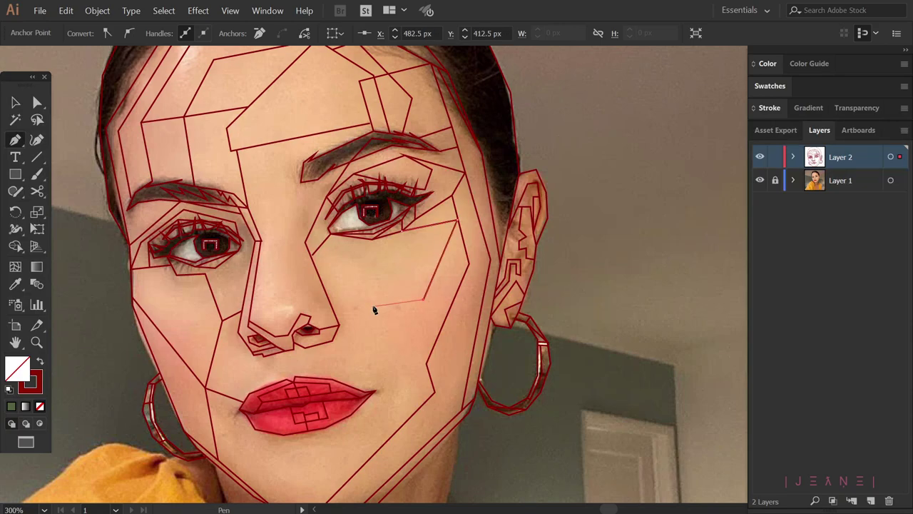
left_click(404, 270)
left_click(470, 266)
scroll(361, 283, "down", 1)
scroll(392, 321, "down", 3)
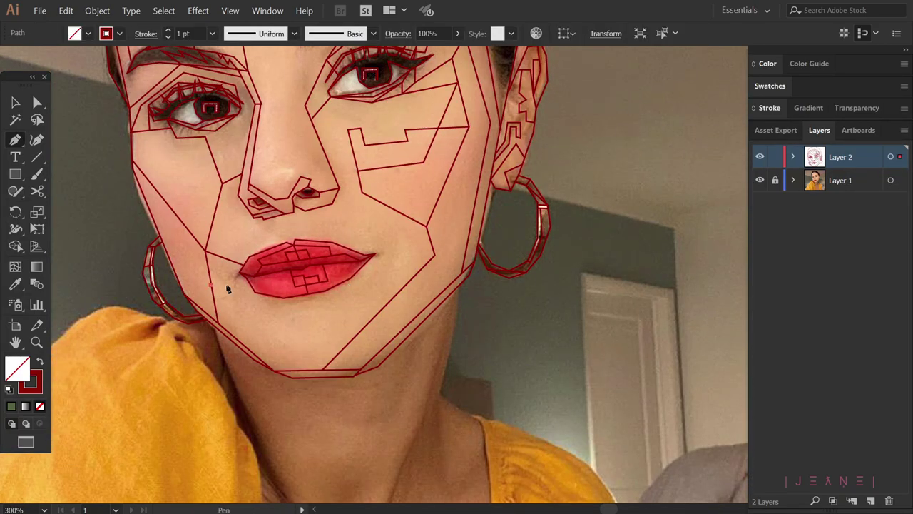
Draw a stepped polygon on the chin below the lower lip, then hide the photo.
left_click(229, 284)
left_click(232, 311)
left_click(251, 311)
left_click(349, 341)
scroll(350, 345, "up", 1)
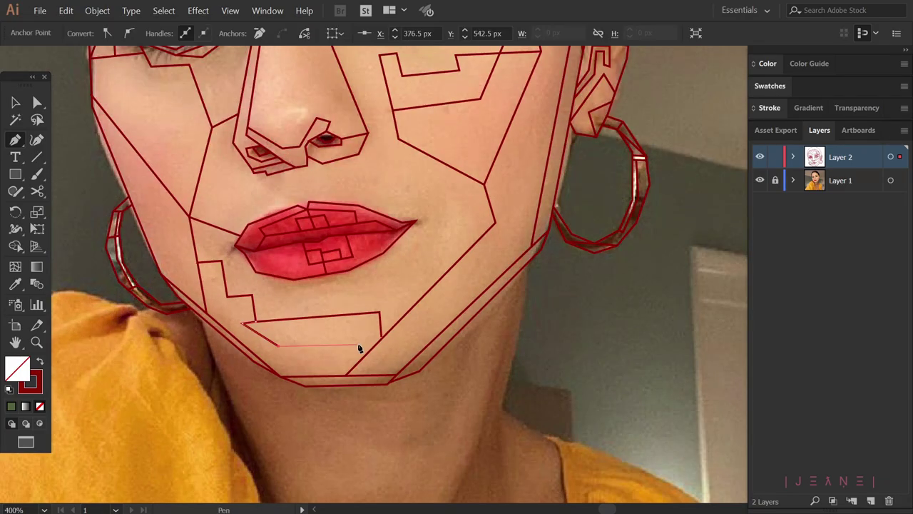
left_click(377, 314)
scroll(335, 342, "up", 1)
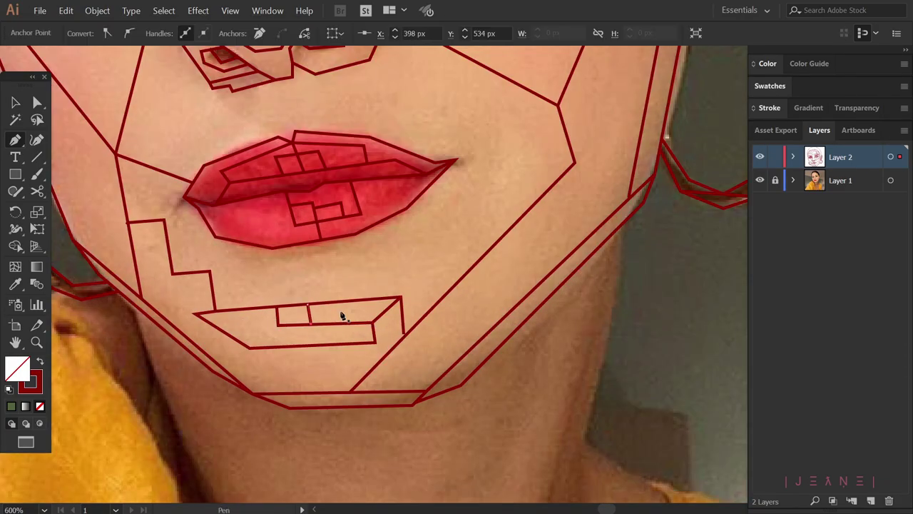
scroll(428, 264, "down", 2)
left_click(386, 249)
scroll(403, 239, "up", 1)
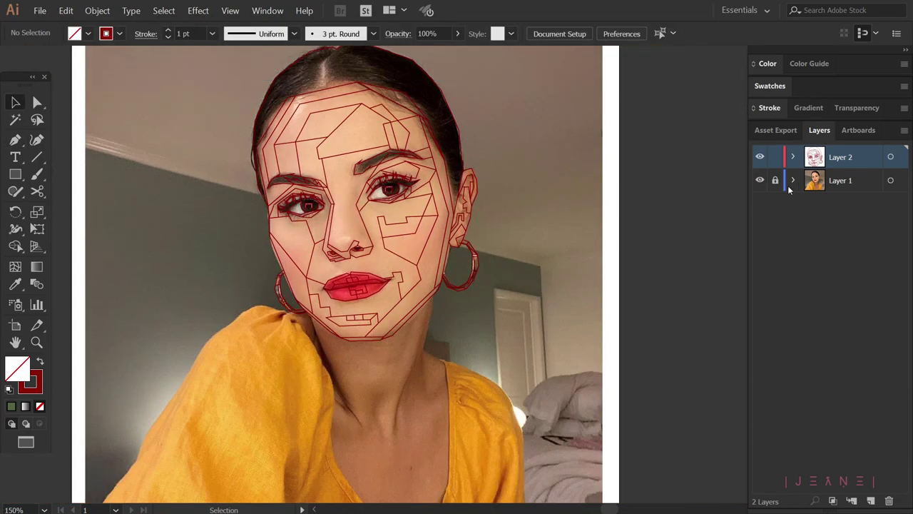
left_click(760, 180)
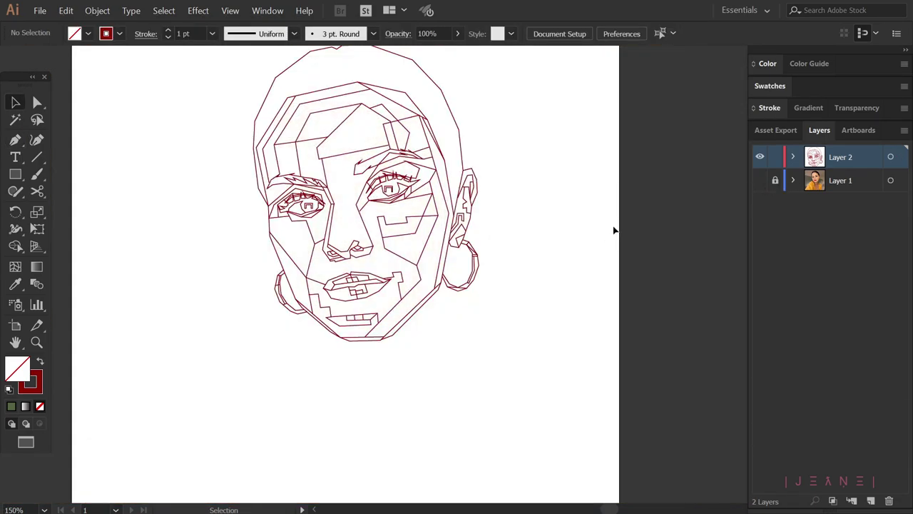
Show the photo and trace jagged hair-parting shapes along the top hairline.
left_click(759, 179)
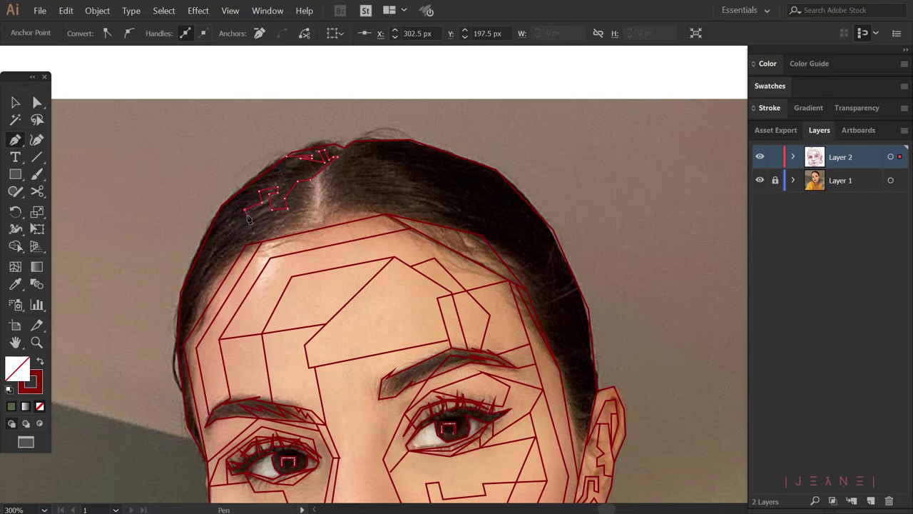
left_click(198, 298, "ctrl")
scroll(333, 169, "right", 1)
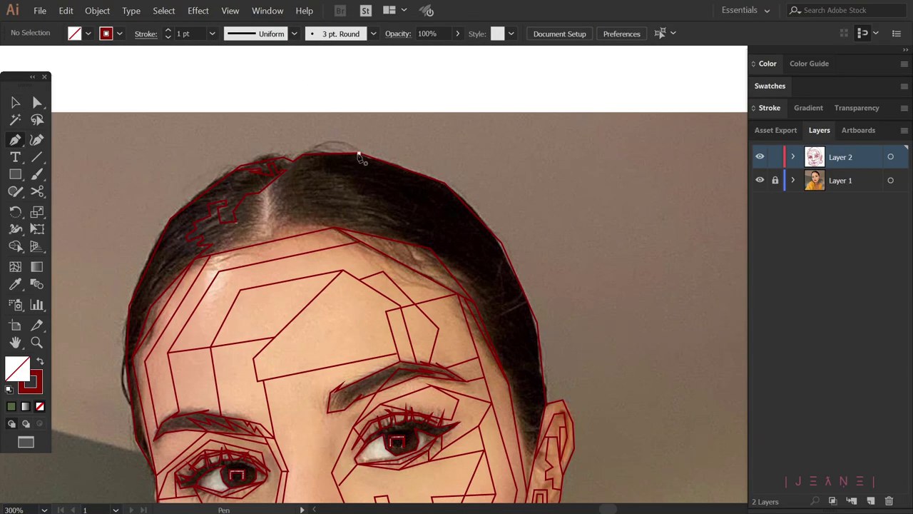
left_click(358, 153)
left_click(301, 167)
left_click(279, 191)
left_click(290, 190)
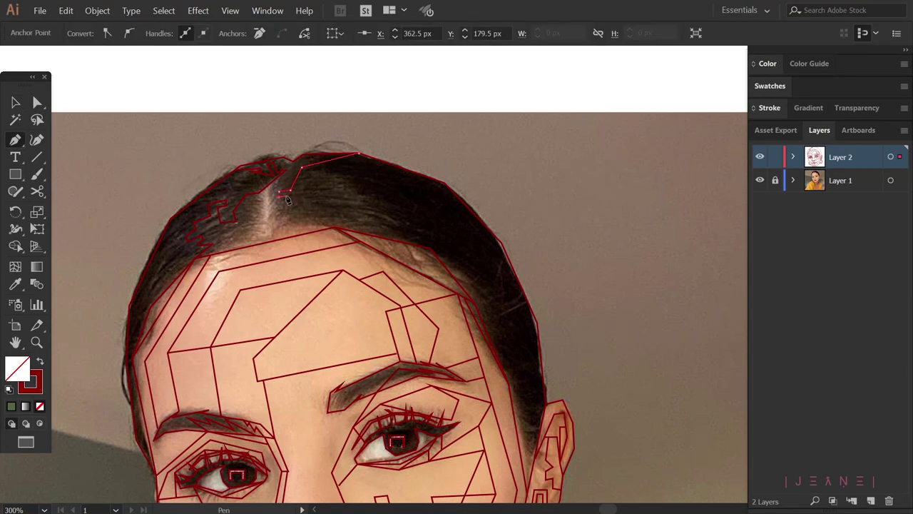
left_click(408, 242, "ctrl")
key("ctrl+plus")
left_click(300, 246)
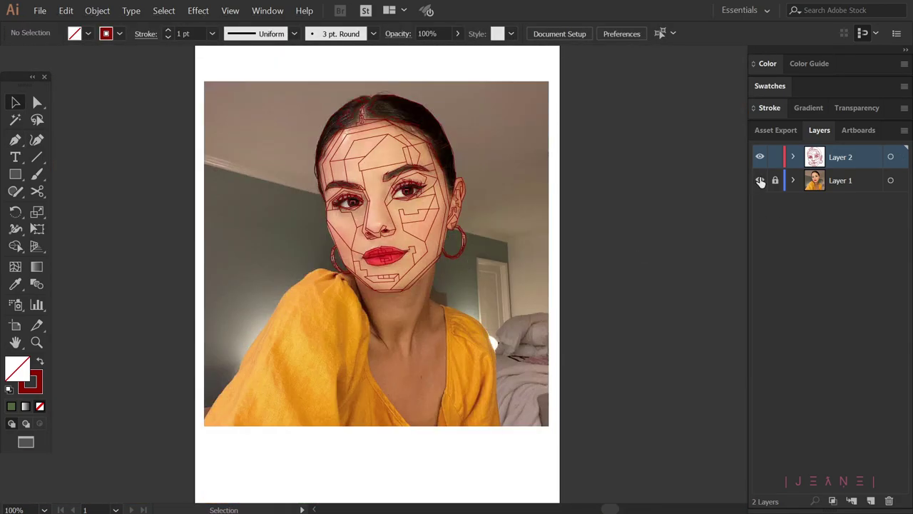
left_click(759, 180)
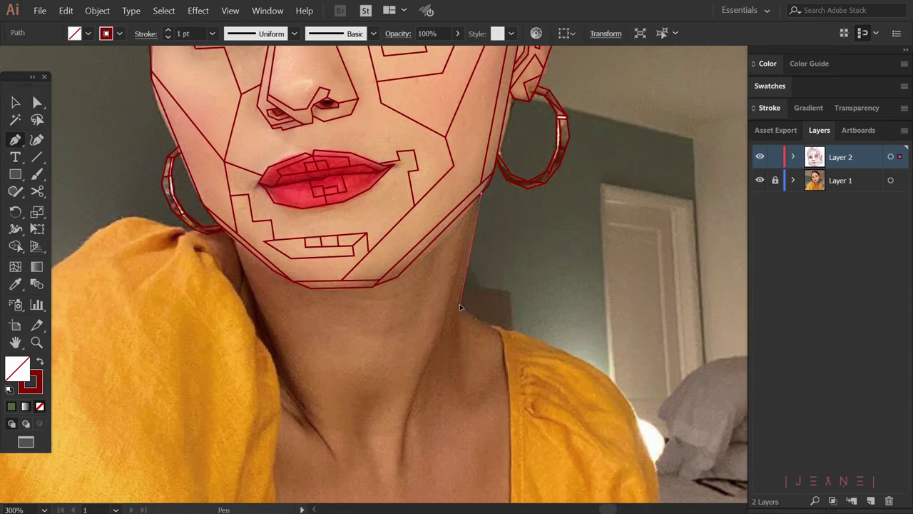
Add a neck corner and a four-sided facet on the right shoulder.
left_click(460, 306)
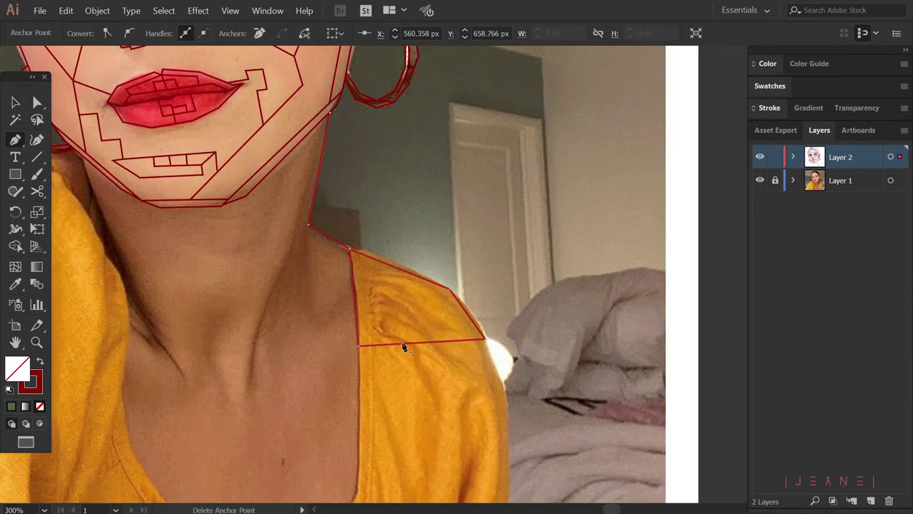
left_click(402, 343)
left_click(376, 306)
left_click(398, 300)
left_click(430, 340)
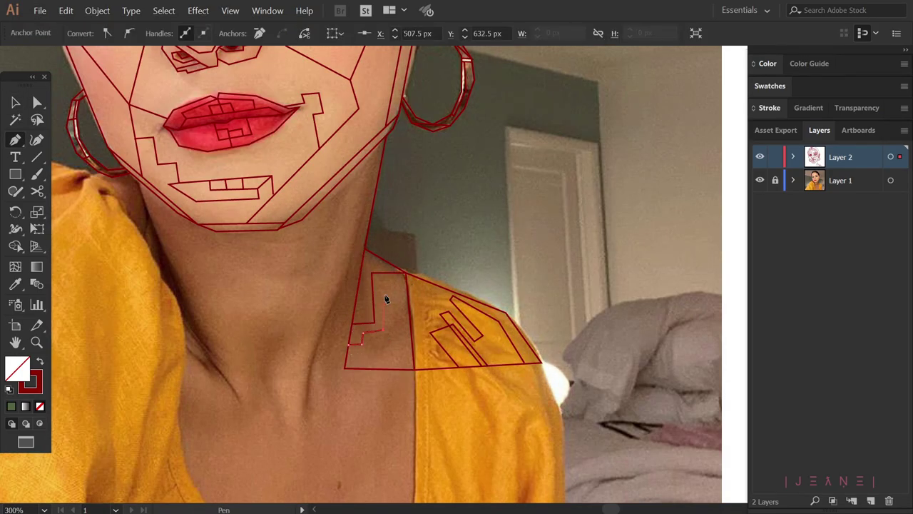
Draw a stepped neck facet and a line down the neck to the left shoulder.
left_click(405, 274)
left_click(378, 277)
left_click(381, 330)
left_click(362, 333)
left_click(348, 344)
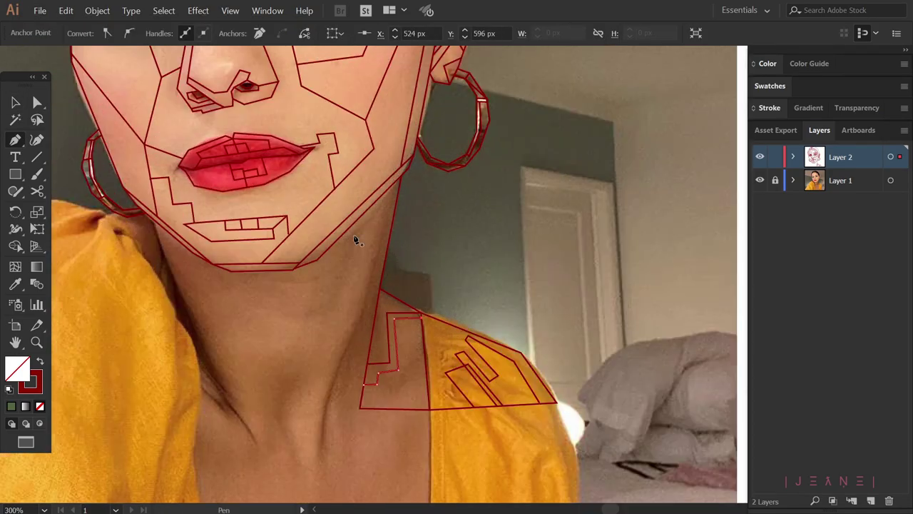
left_click(385, 209)
left_click(354, 409)
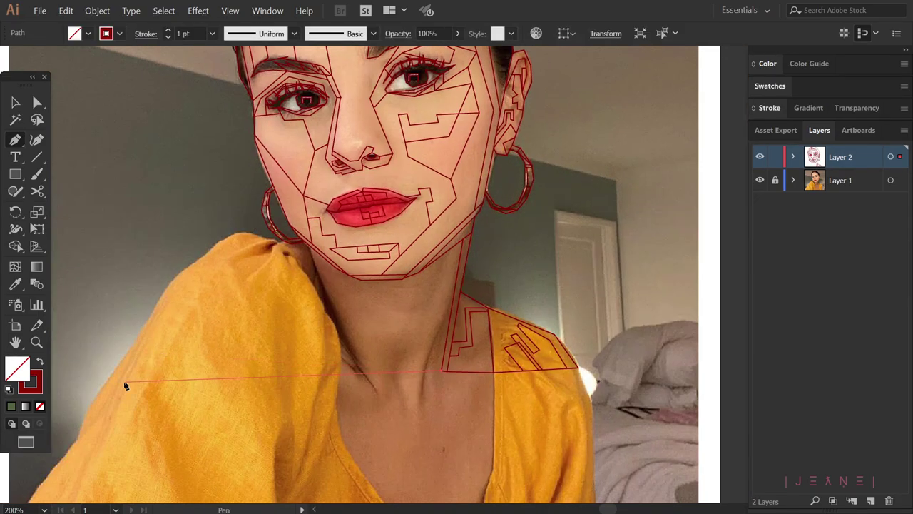
left_click(110, 374)
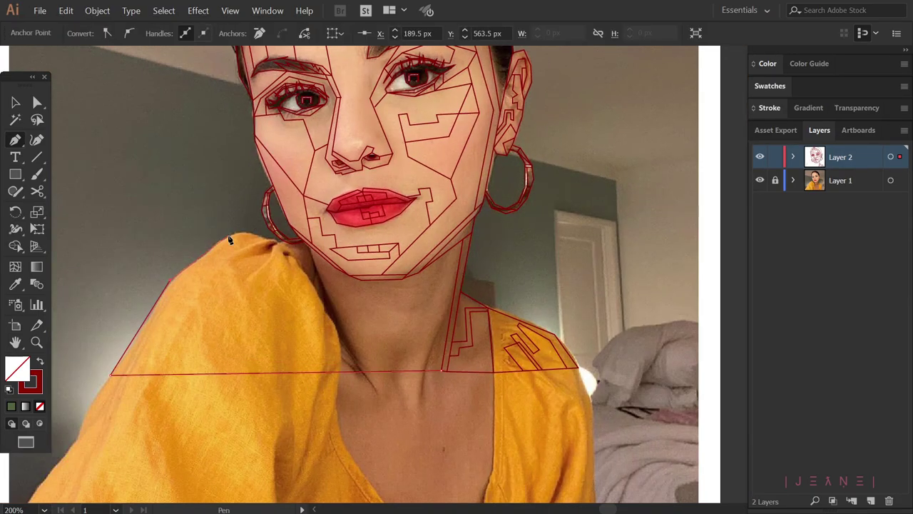
Close a small trapezoid at the neck base and add left shoulder divisions.
key("ctrl+equal")
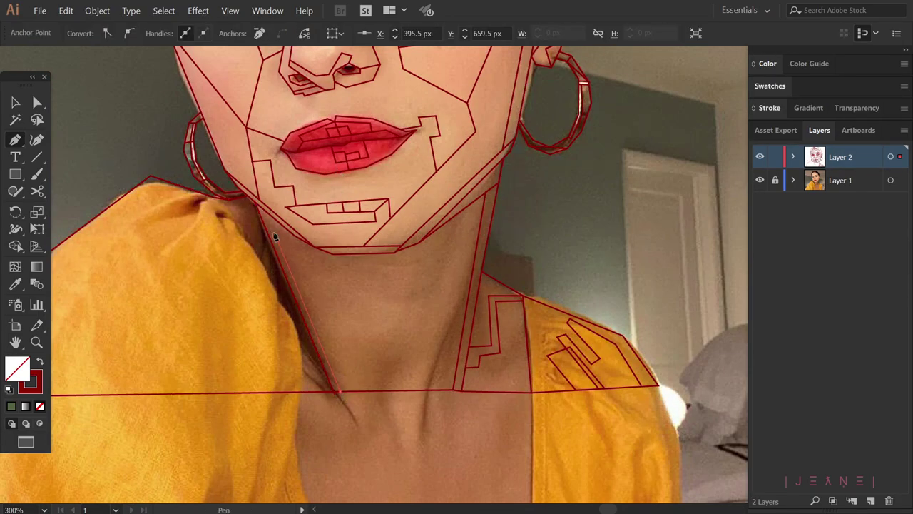
left_click(333, 255)
left_click(443, 231)
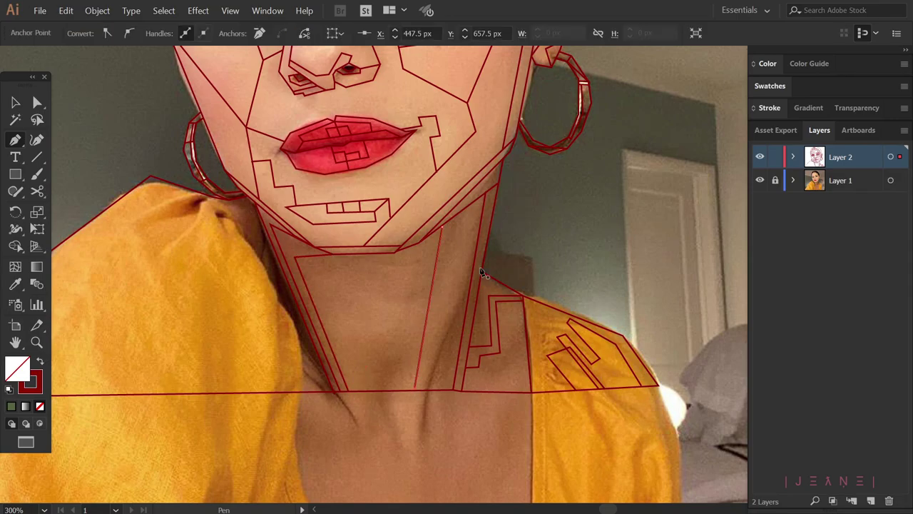
left_click(417, 390)
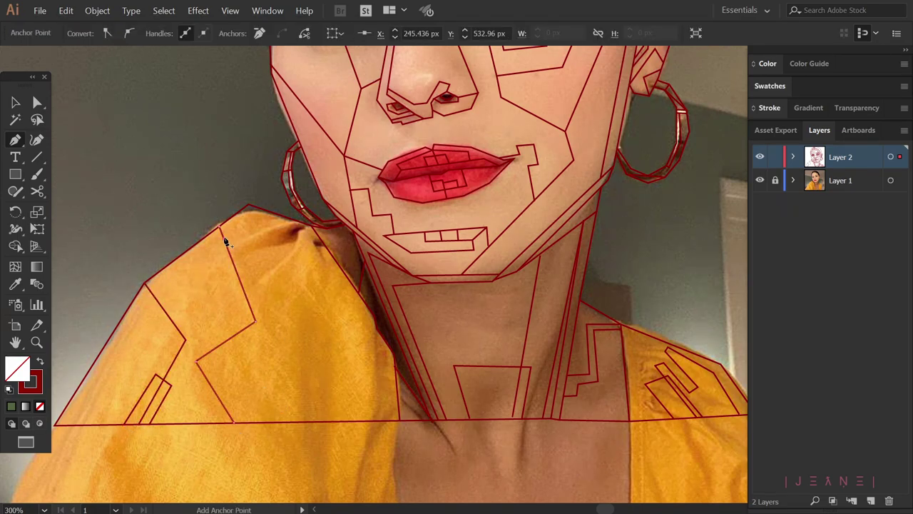
left_click(224, 238)
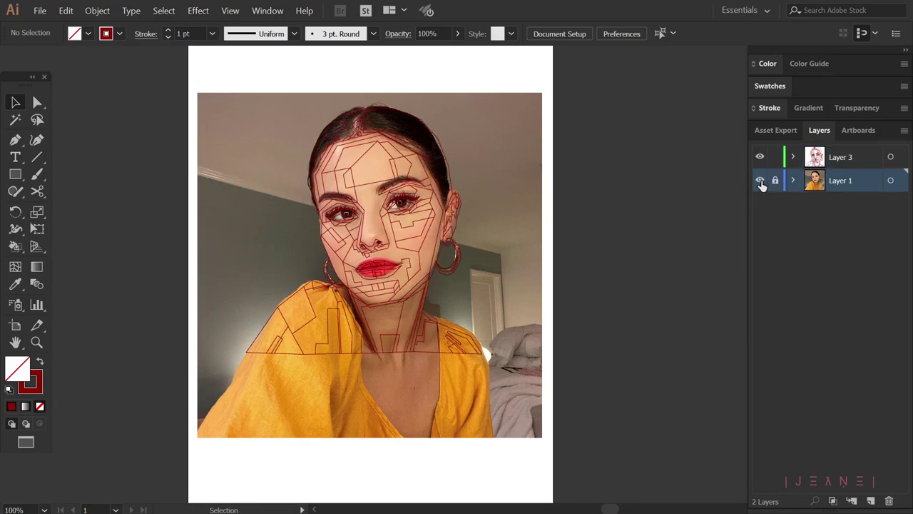
Hide the photo, select all linework and convert it into a Live Paint group.
left_click(759, 180)
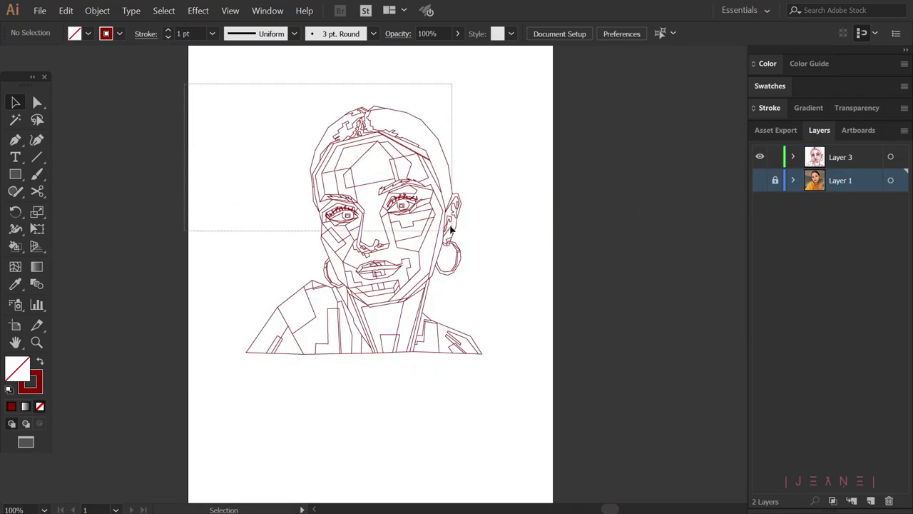
left_click(832, 157)
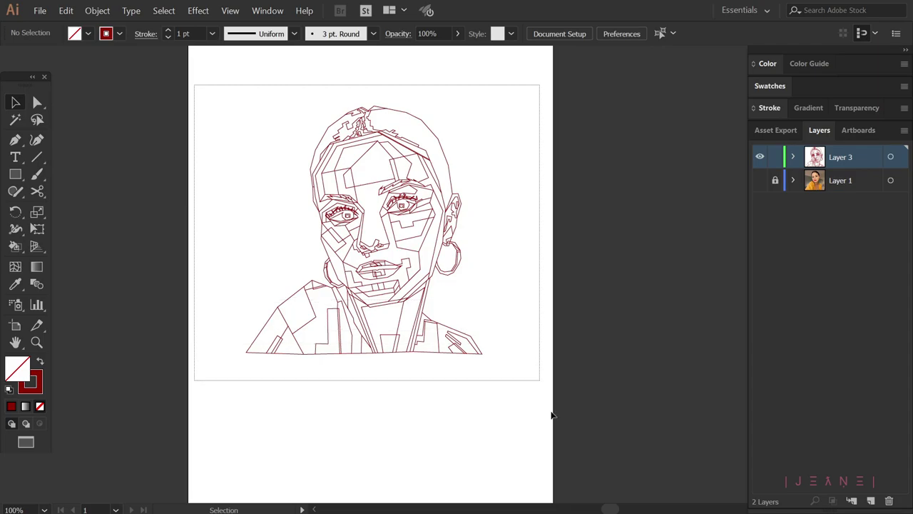
left_click_drag(194, 88, 556, 421)
left_click(398, 216)
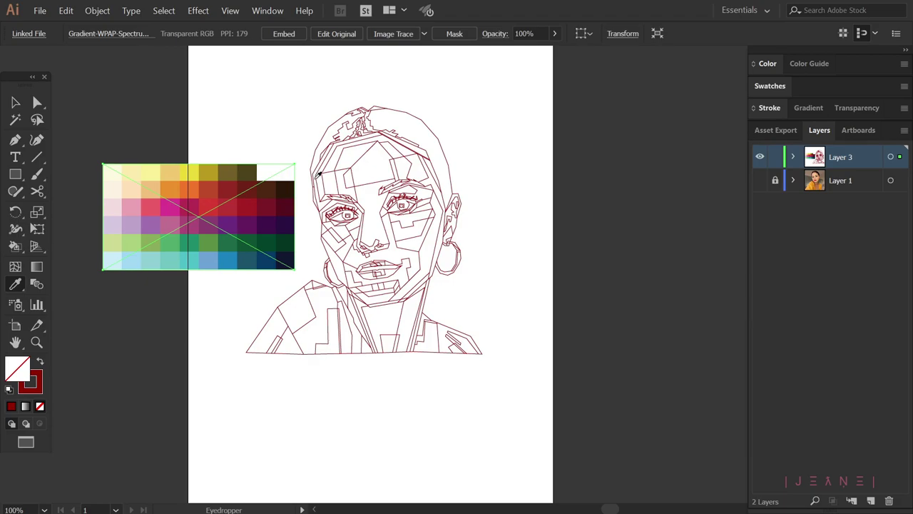
Fill both hair regions black and the hair-parting piece orange.
scroll(308, 200, "up", 1, "alt")
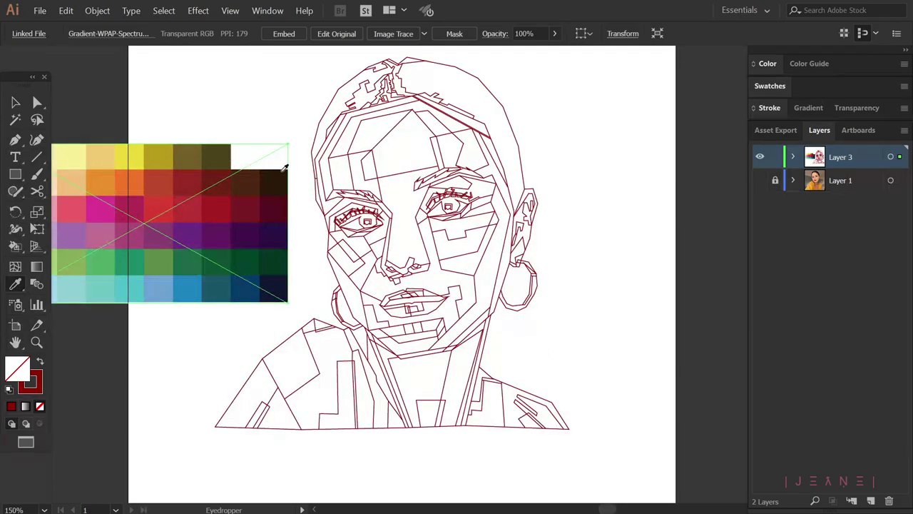
left_click(278, 179)
scroll(408, 214, "up", 2)
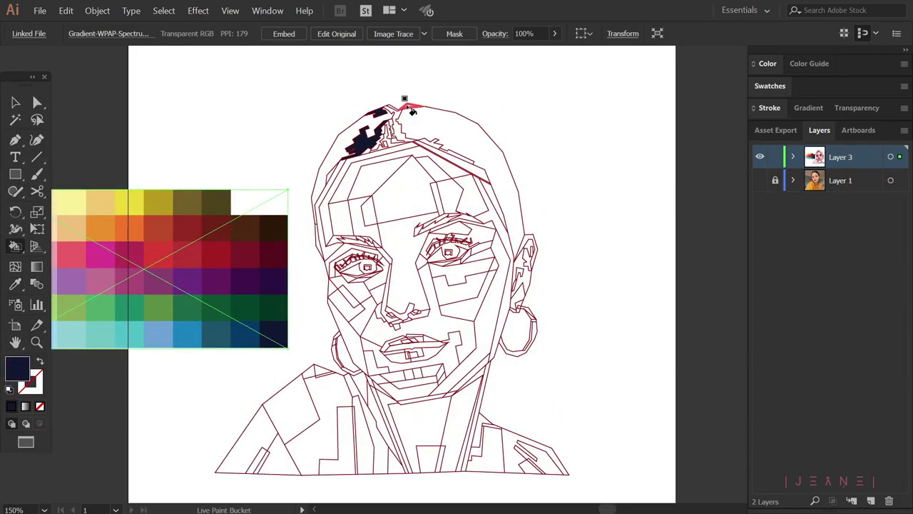
left_click(328, 165)
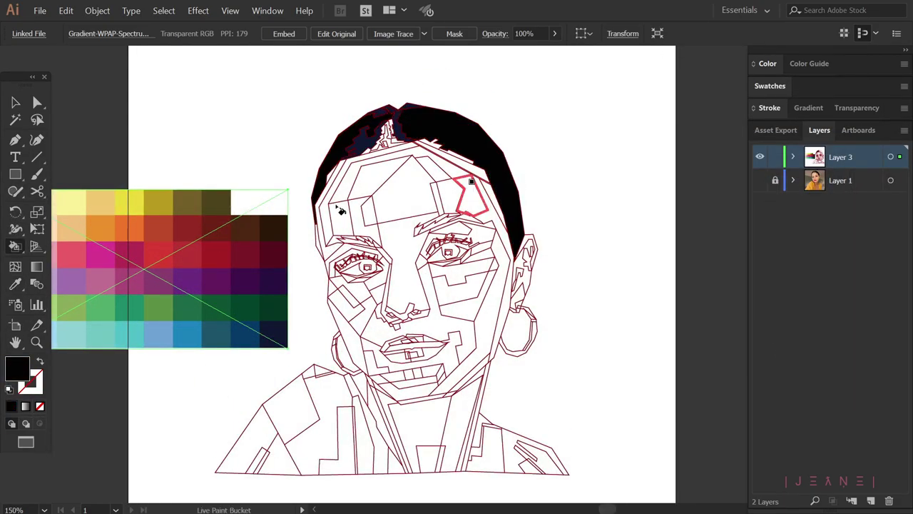
key("Left")
scroll(400, 138, "up", 1, "alt")
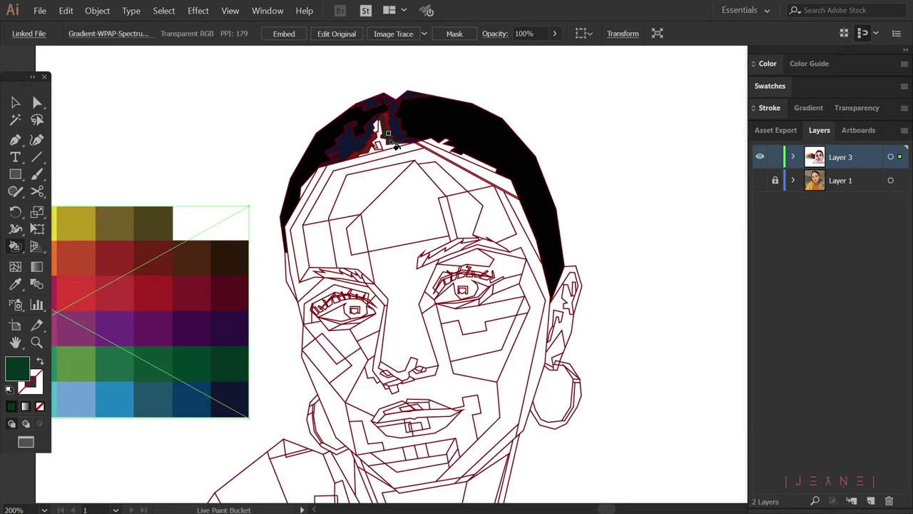
key("Left")
left_click_drag(390, 136, 450, 125)
key("Left")
left_click(439, 132)
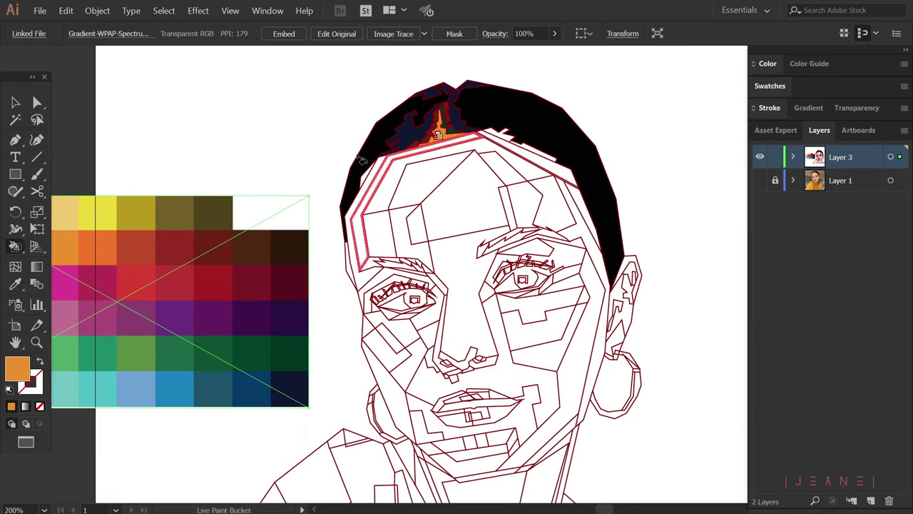
Fill the remaining hair bands dark and red.
key("Left")
scroll(428, 156, "right", 1)
key("Left")
key("Left")
key("Left")
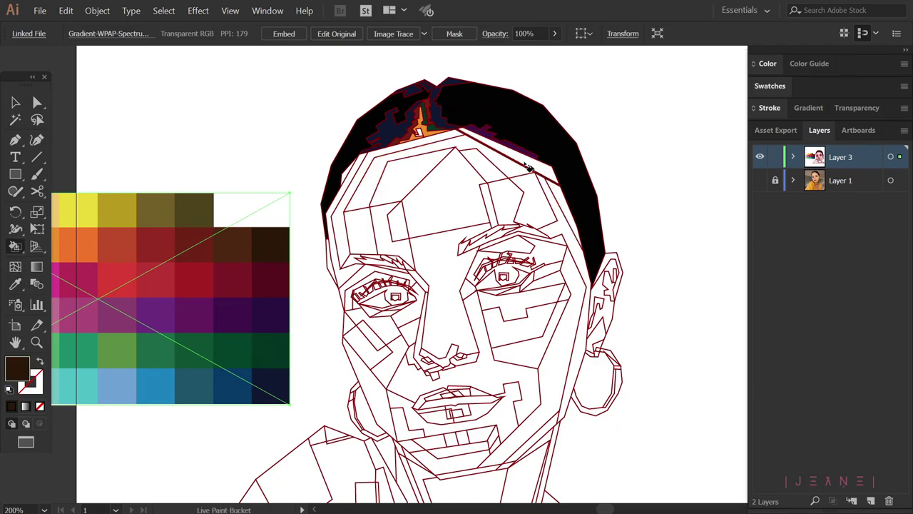
left_click(528, 167)
scroll(527, 167, "down", 1, "alt")
key("Left")
left_click(349, 214)
key("Left")
key("Left")
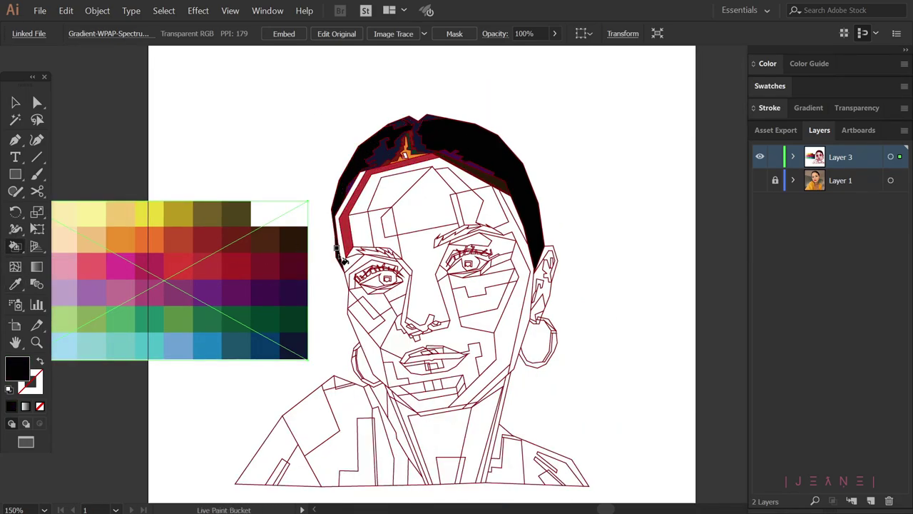
scroll(522, 258, "down", 1)
Fill the forehead pieces pale yellow, bright yellow, green and pink.
left_click(73, 187, "alt")
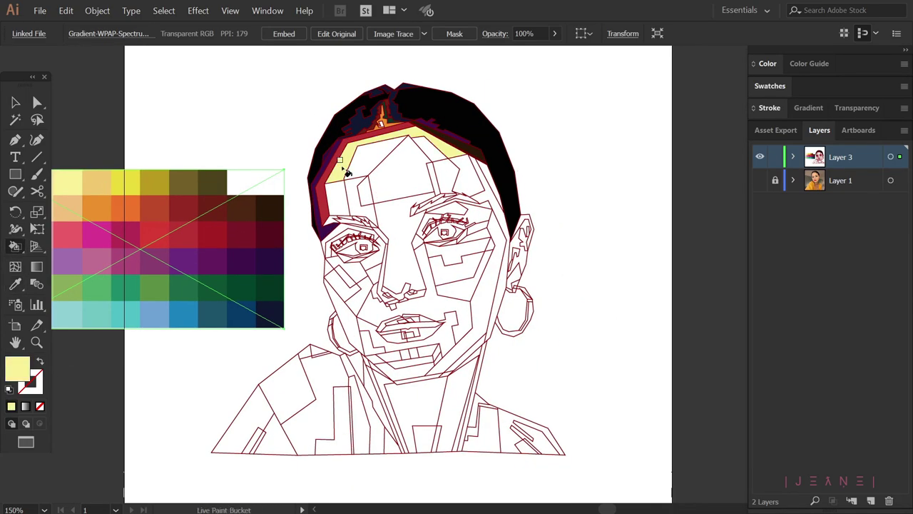
left_click(399, 171)
key("Left")
left_click_drag(179, 274, 238, 243)
left_click(106, 254, "alt")
left_click(397, 168)
left_click(99, 207, "alt")
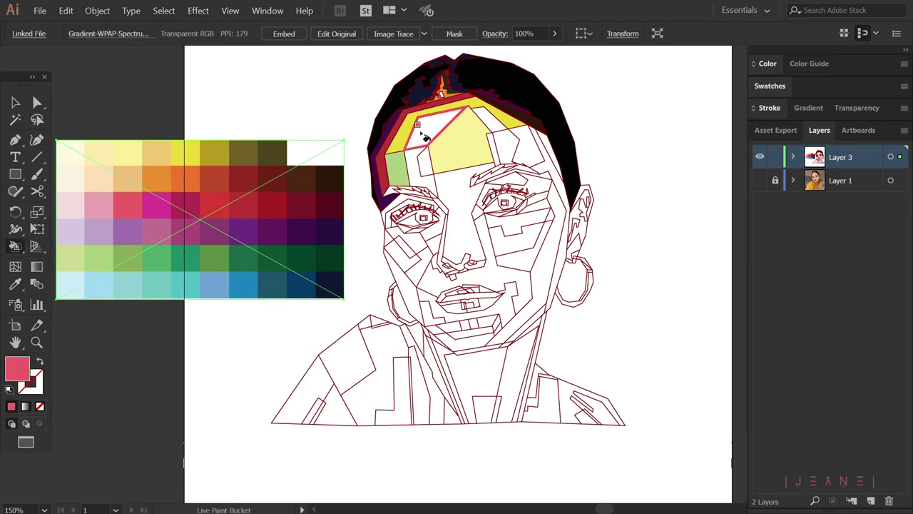
left_click(440, 128)
left_click_drag(115, 200, 106, 218)
Recolour the pink forehead patch tan, fill the right forehead tan and green, and make the right face edge purple.
left_click(150, 172, "alt")
left_click(107, 220, "alt")
scroll(478, 207, "down", 1)
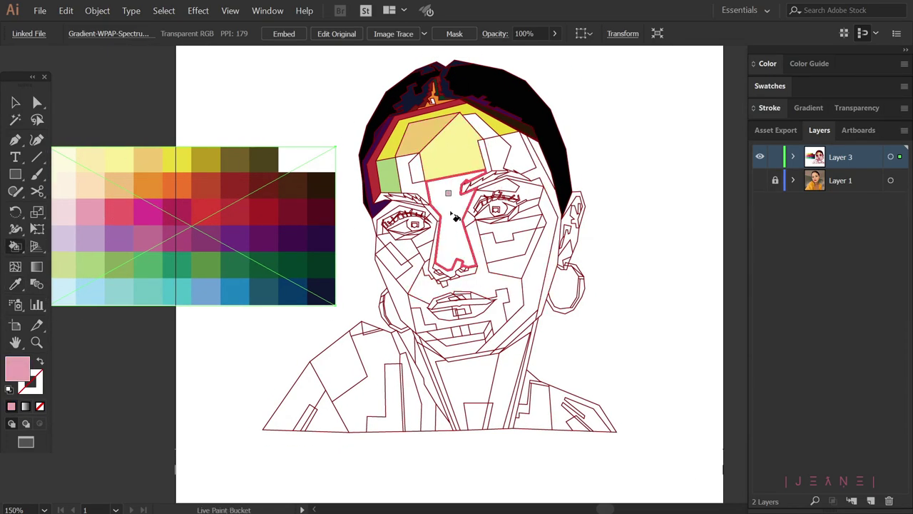
key("Left")
key("Left")
left_click(492, 146)
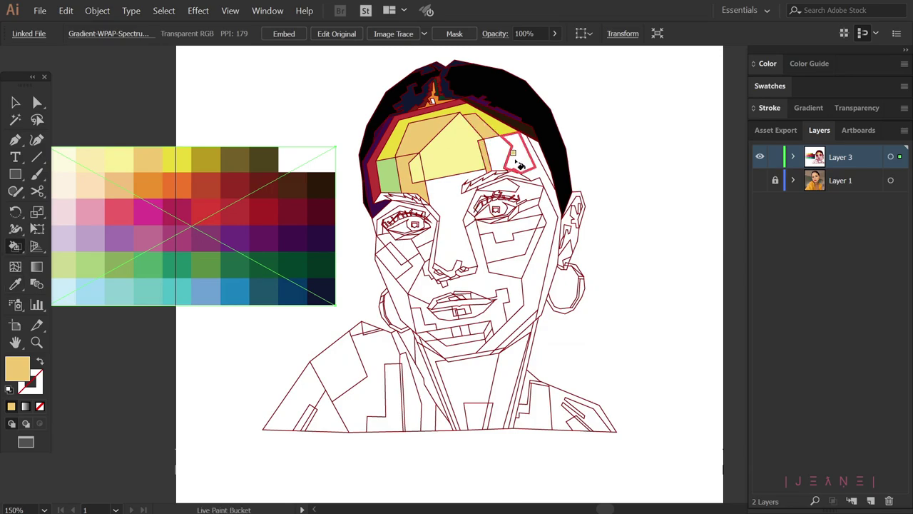
left_click(499, 151)
left_click(524, 139)
Fill the nose pale yellow, both cheeks tan and the jaw-line strip dark green.
key("k")
scroll(525, 139, "down", 2)
left_click(456, 214)
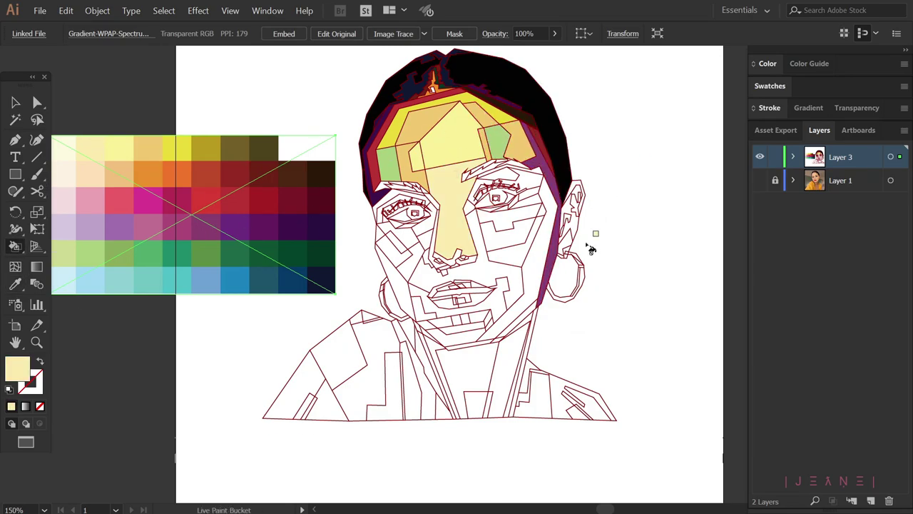
left_click(391, 261)
left_click(520, 285)
key("Right")
key("Right")
left_click(520, 316)
key("Right")
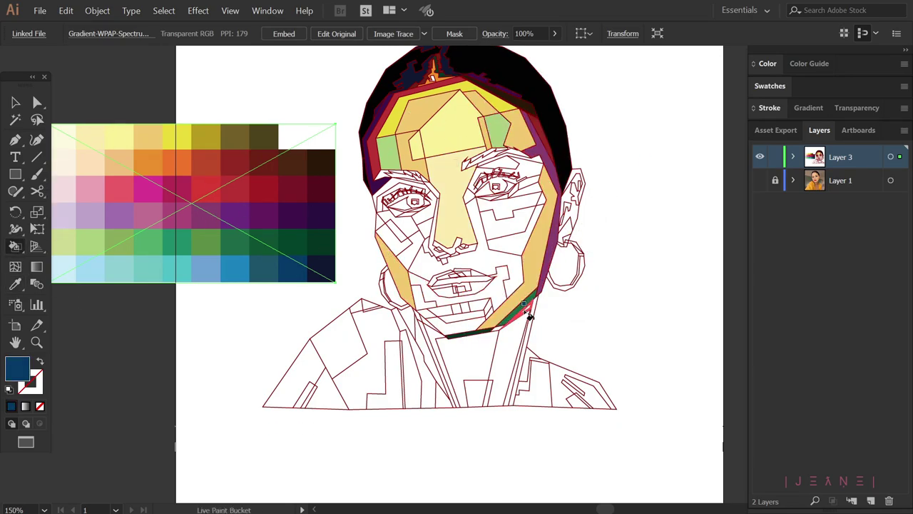
key("Right")
Fill the neck strip dark, a neck region yellow and the neck rectangle tan.
scroll(471, 410, "up", 1)
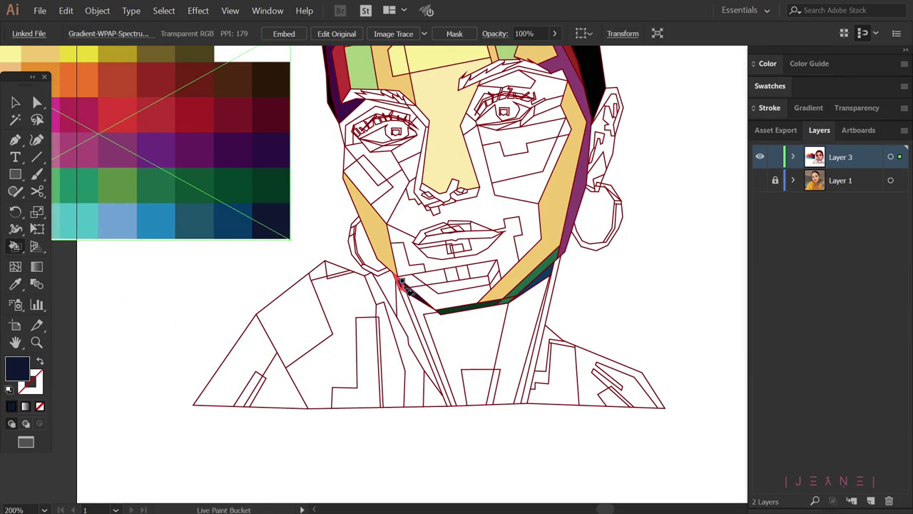
scroll(409, 330, "up", 1)
left_click(407, 330)
key("ctrl+minus")
left_click(464, 336)
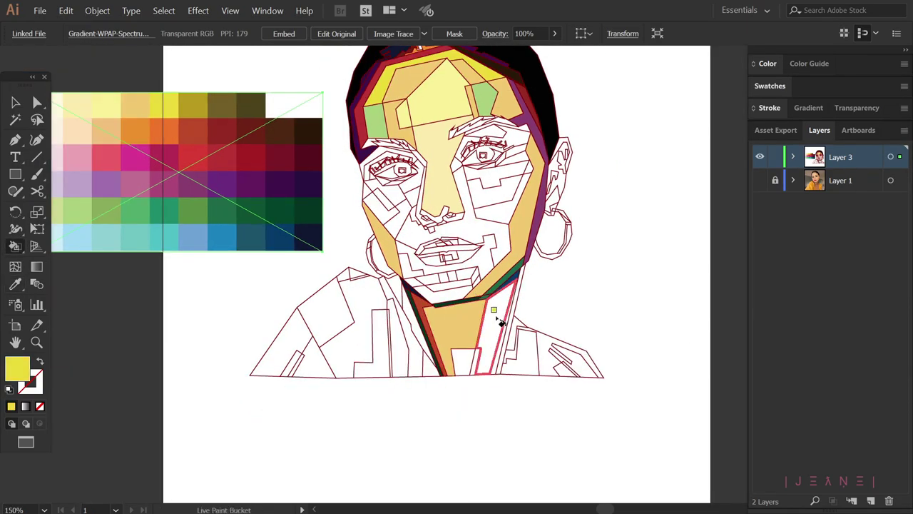
left_click(500, 318)
key("i")
left_click(465, 360)
Restore the neck rectangle's tan, fill the neck edge dark and the collar magenta and orange.
left_click(191, 105)
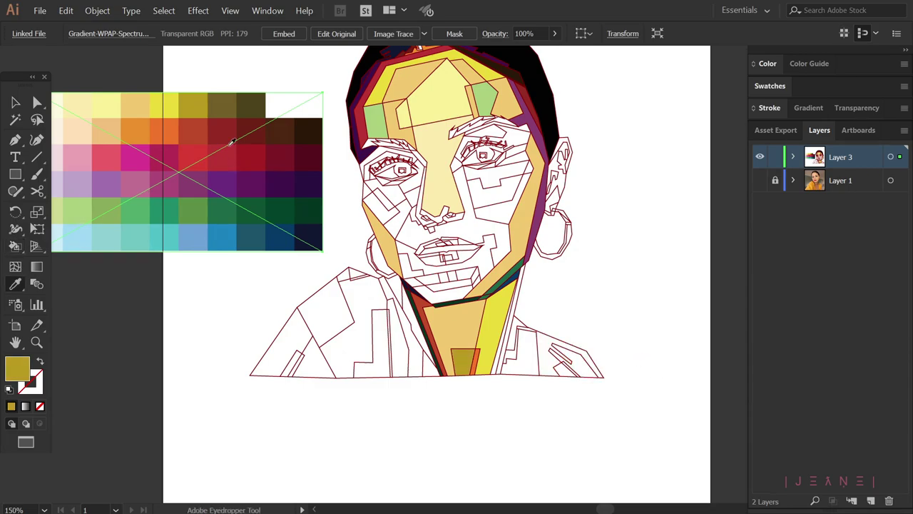
key("ctrl+z")
key("k")
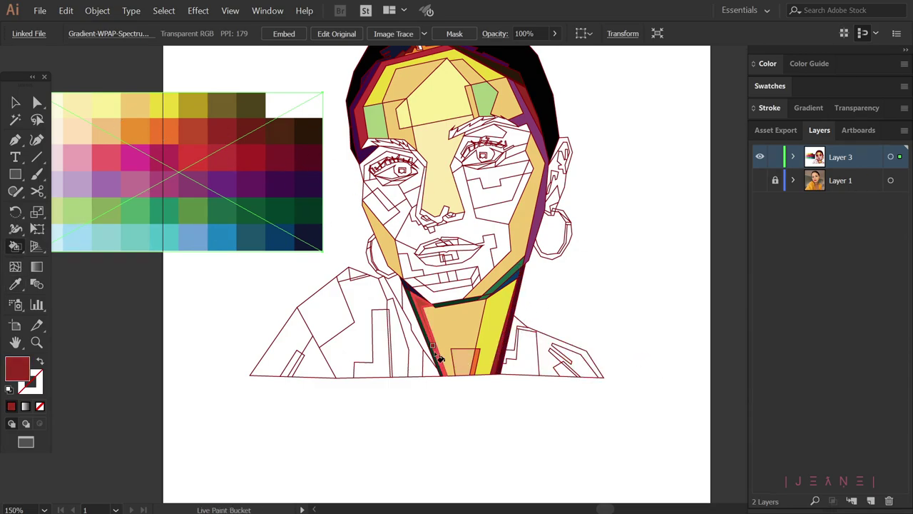
left_click(432, 346)
left_click(517, 332)
left_click(519, 353)
Fill the last collar piece orange, the under-eyebrow strip dark, the nose red and both nostrils dark.
left_click(528, 334)
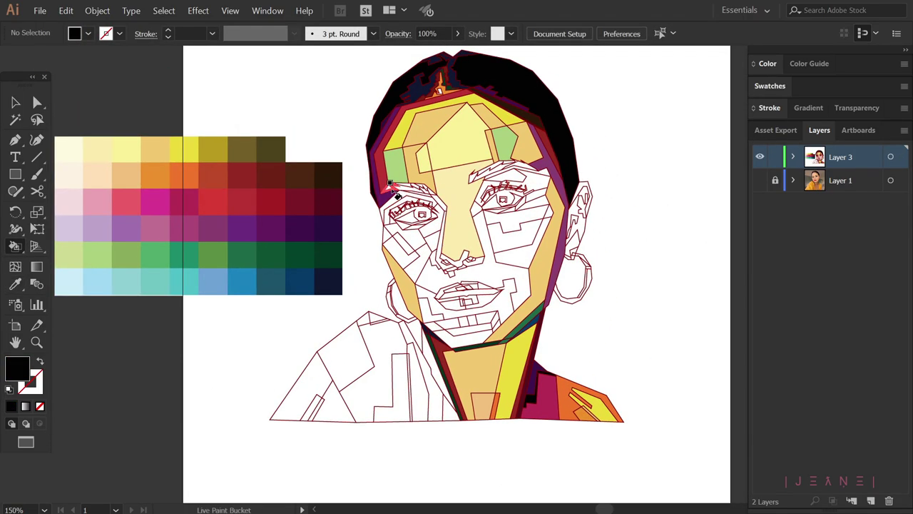
scroll(350, 179, "up", 2)
left_click(420, 184)
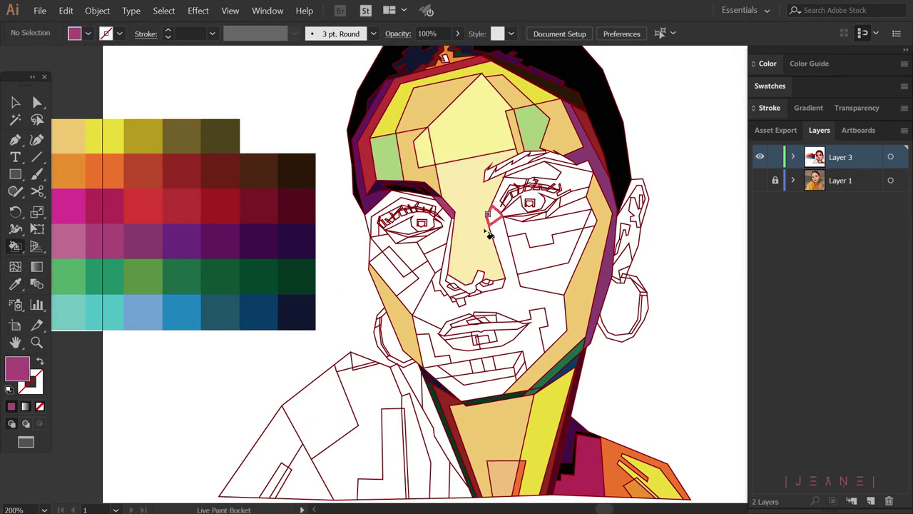
left_click(456, 275)
left_click(153, 188, "alt")
left_click(336, 163, "alt")
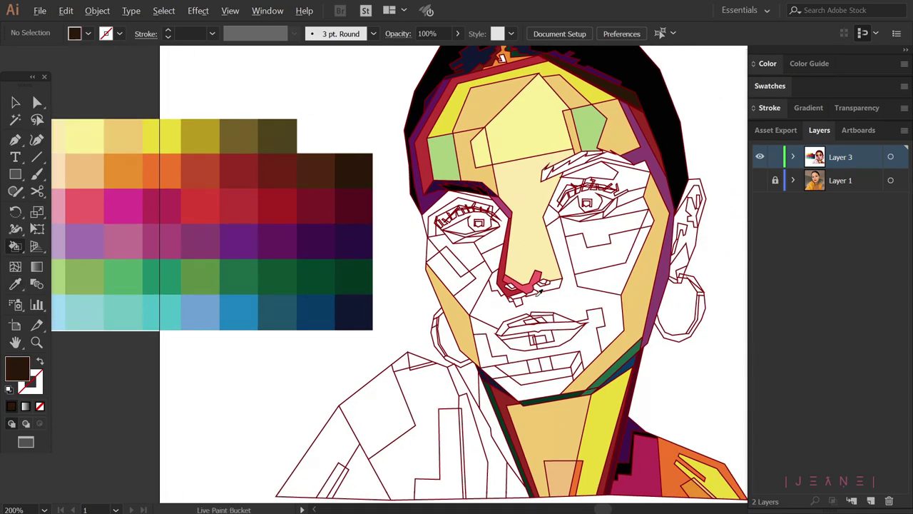
left_click(546, 281)
left_click(501, 284)
Fill the cheek tan, a chin region green, the area by the lips orange and the teeth lavender.
key("Right")
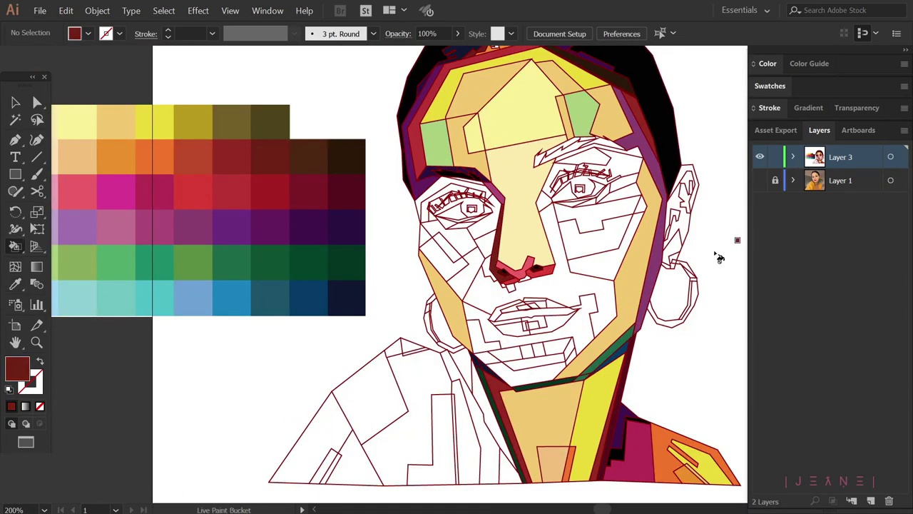
key("Right")
key("Right")
left_click(526, 292)
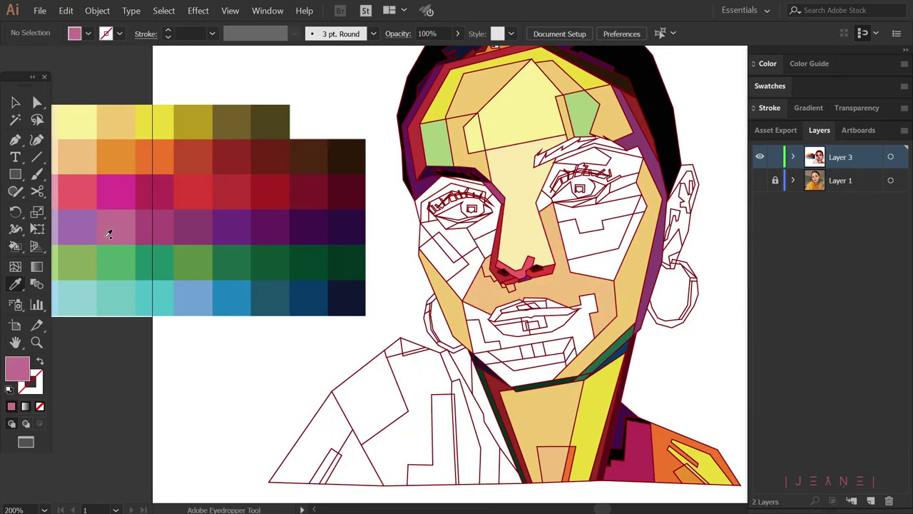
left_click(475, 350)
left_click(116, 117, "alt")
scroll(220, 233, "down", 1)
left_click(138, 175, "alt")
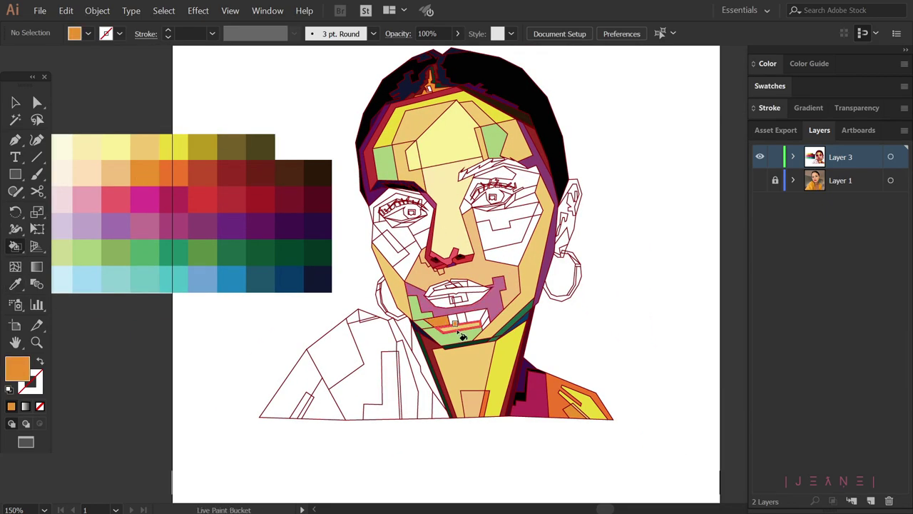
key("Left")
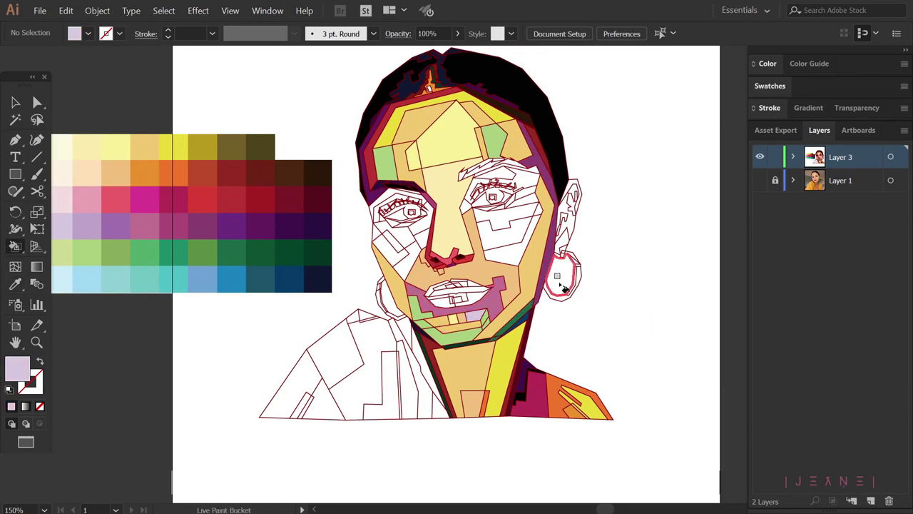
left_click_drag(562, 286, 568, 291)
Fill the lips red and the area under the left eye olive.
key("Right")
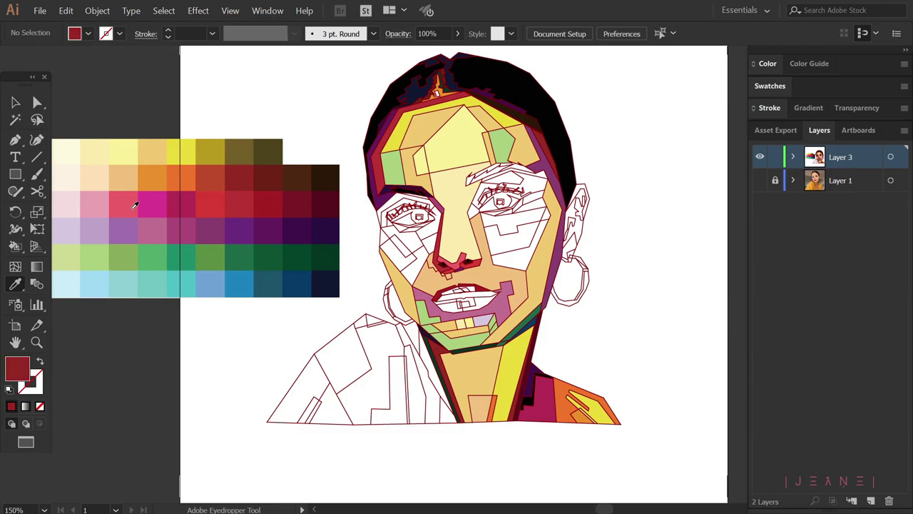
left_click(134, 204, "alt")
key("Right")
left_click(449, 312)
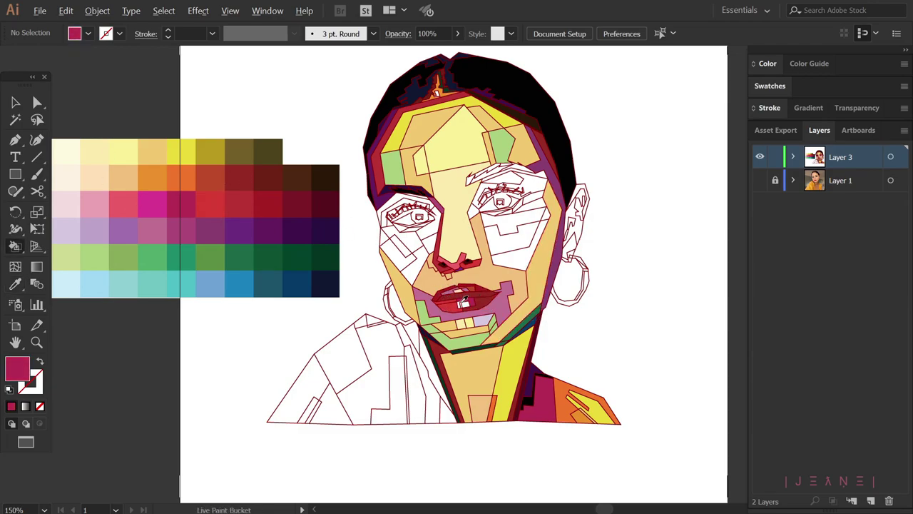
scroll(464, 299, "up", 2)
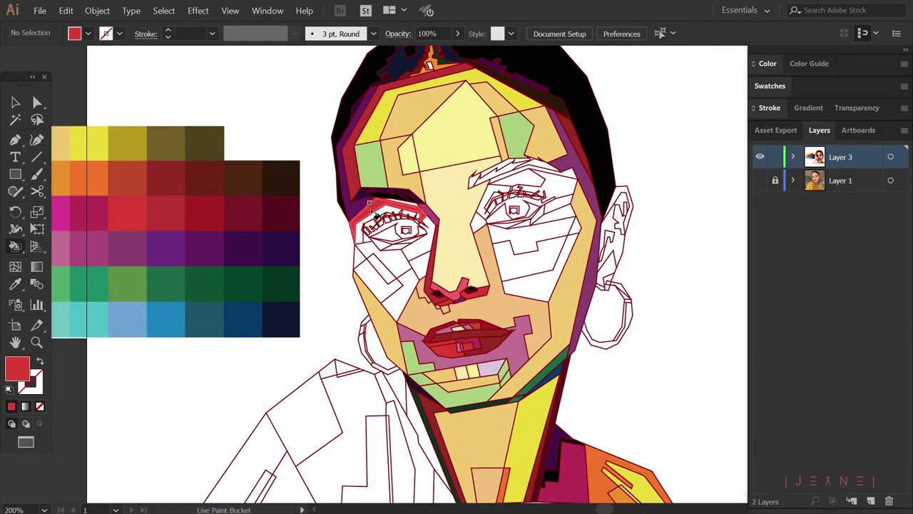
key("Up")
key("Up")
left_click(416, 236)
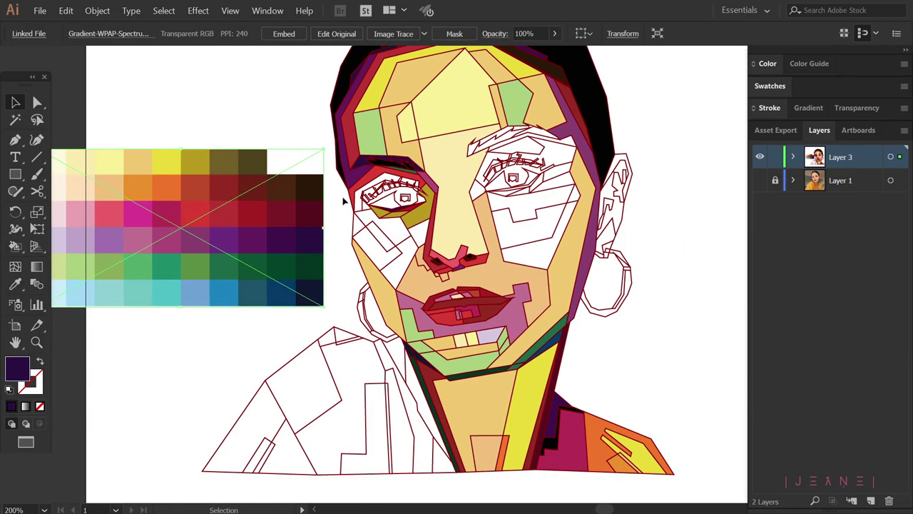
scroll(403, 200, "up", 3)
Fill the jaw strip and the left hoop earring dark brown with the Live Paint Bucket.
key("k")
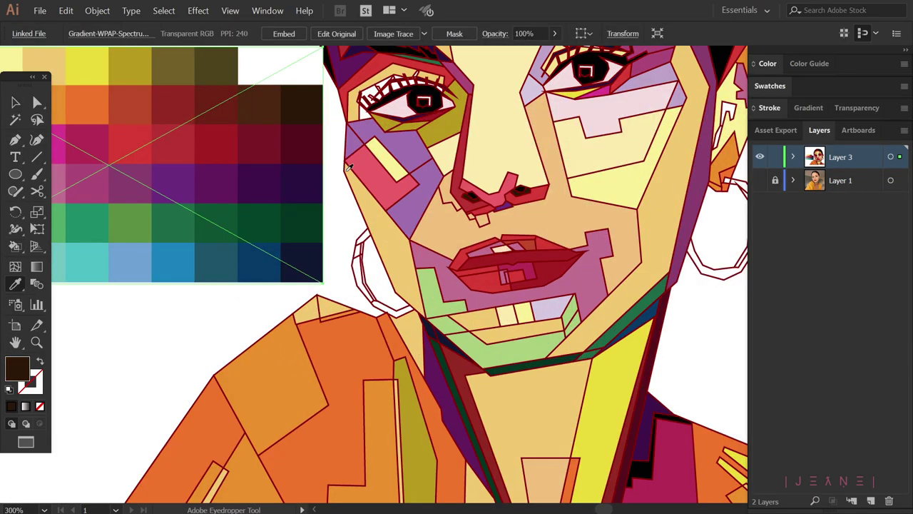
left_click(371, 256)
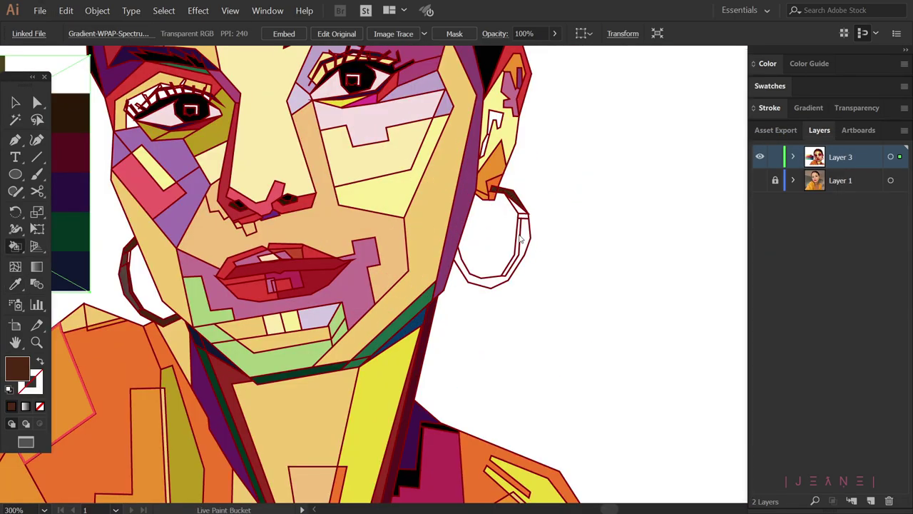
left_click(519, 213)
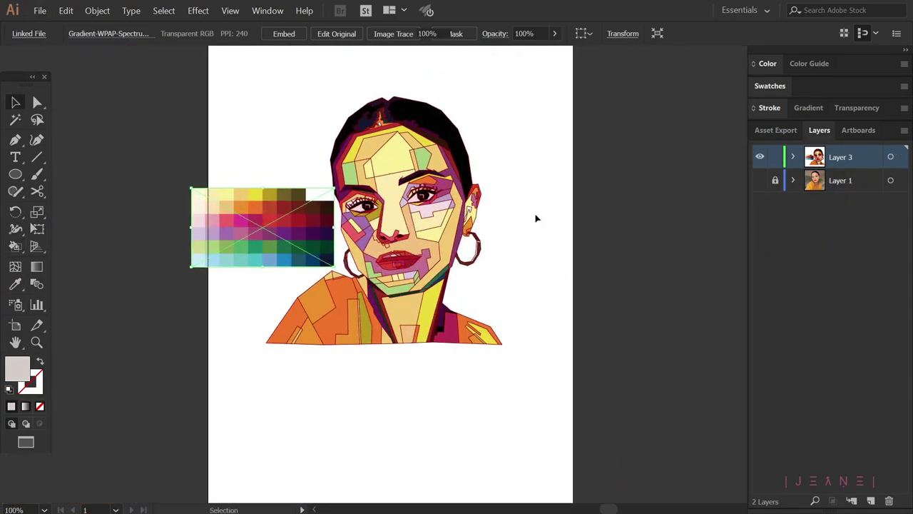
Delete the colour palette image and set the whole portrait's stroke to None.
left_click_drag(267, 229, 192, 229)
key("Delete")
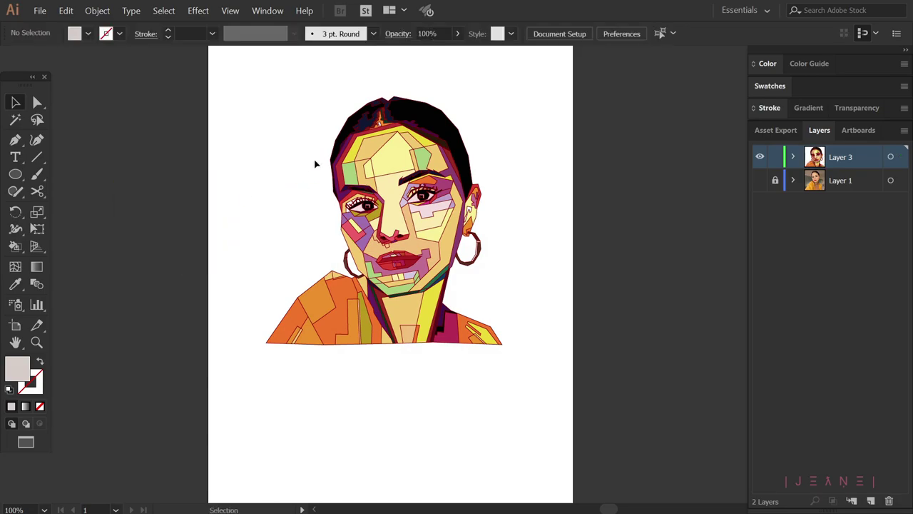
left_click_drag(218, 84, 571, 378)
key("ctrl+alt+x")
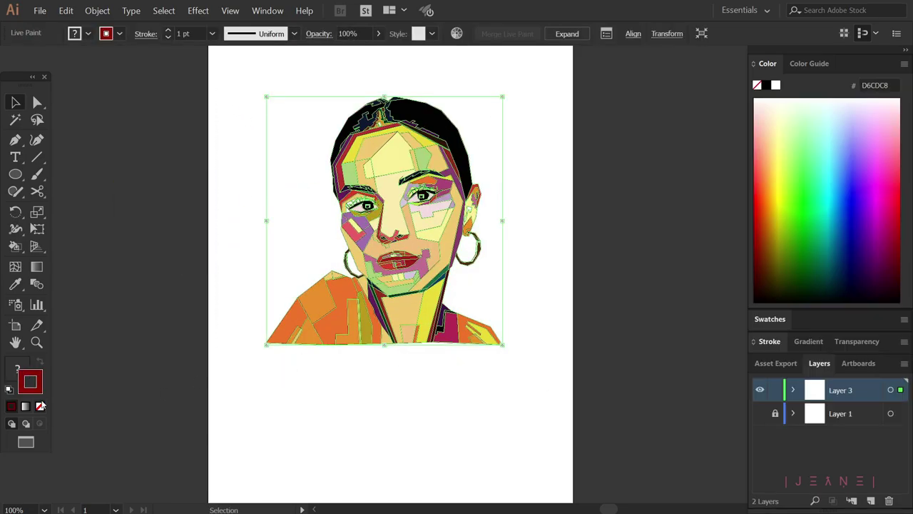
left_click(40, 406)
left_click(629, 253)
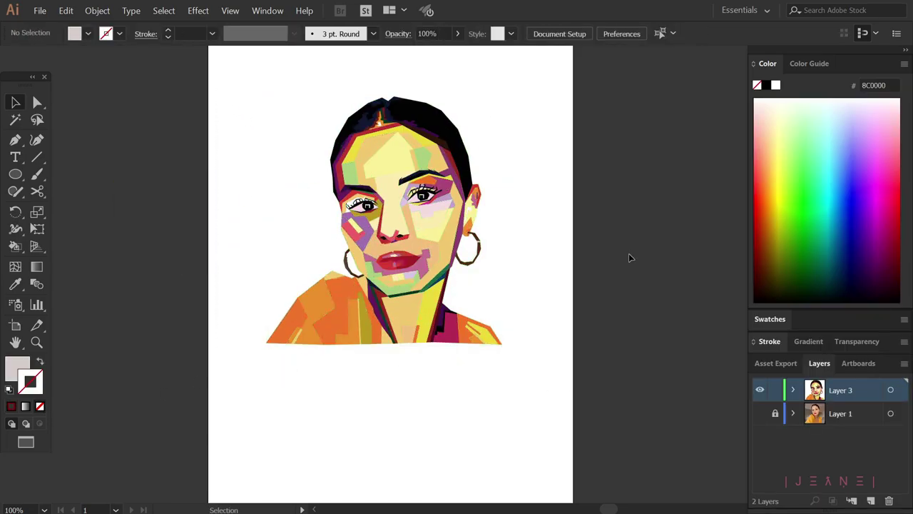
Collapse the colour panel.
right_click(767, 65)
left_click(796, 95)
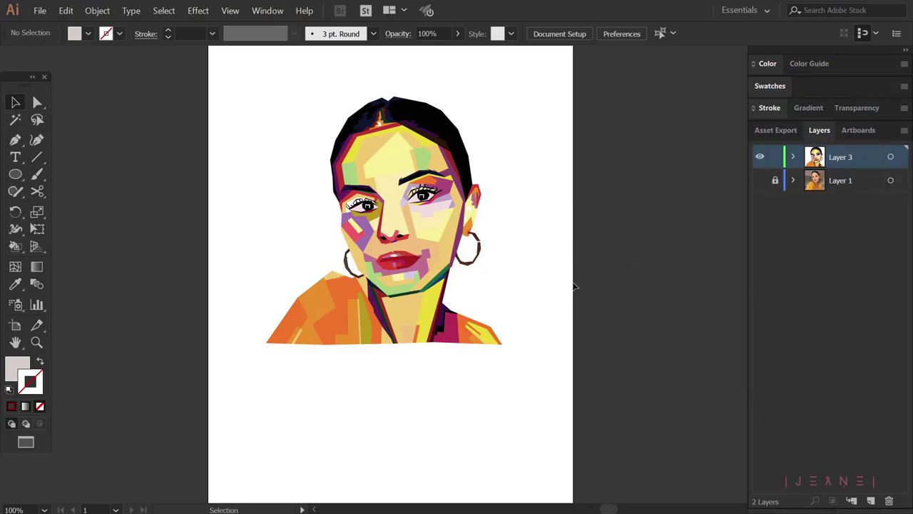
left_click_drag(15, 174, 71, 173)
Draw a pink rectangle over the artboard, send it behind the portrait, and raise its bottom edge.
left_click_drag(260, 94, 550, 419)
key("ctrl+shift+bracketleft")
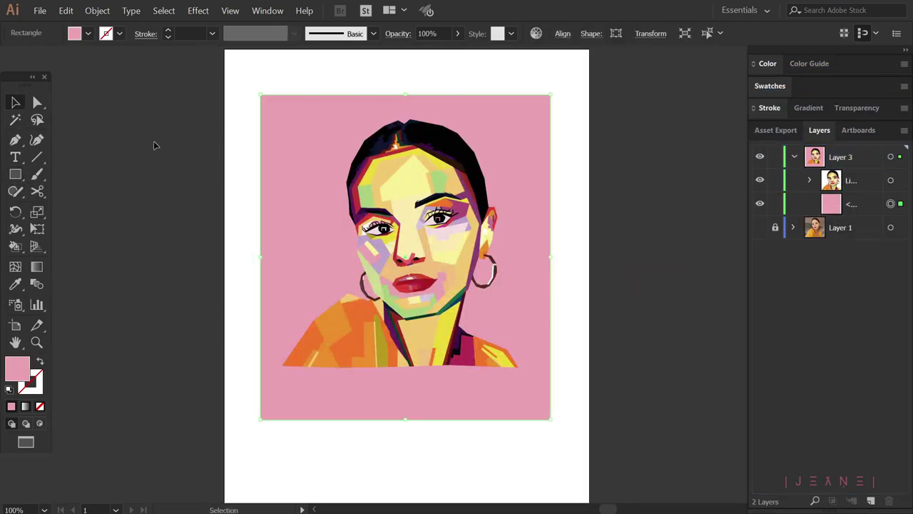
left_click_drag(405, 419, 405, 402)
Duplicate the rectangle, recolour the copy darker pink #CE748B, and narrow it to the left half.
mouse_move(458, 289)
left_mouse_down("alt")
mouse_move(504, 314)
mouse_move(459, 290)
left_mouse_up("alt")
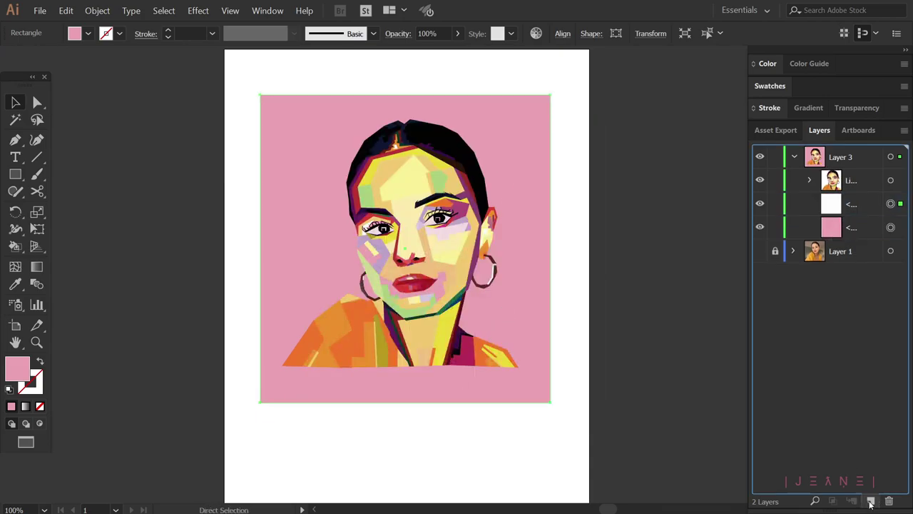
double_click(20, 377)
left_click(775, 181)
left_click_drag(550, 248, 415, 248)
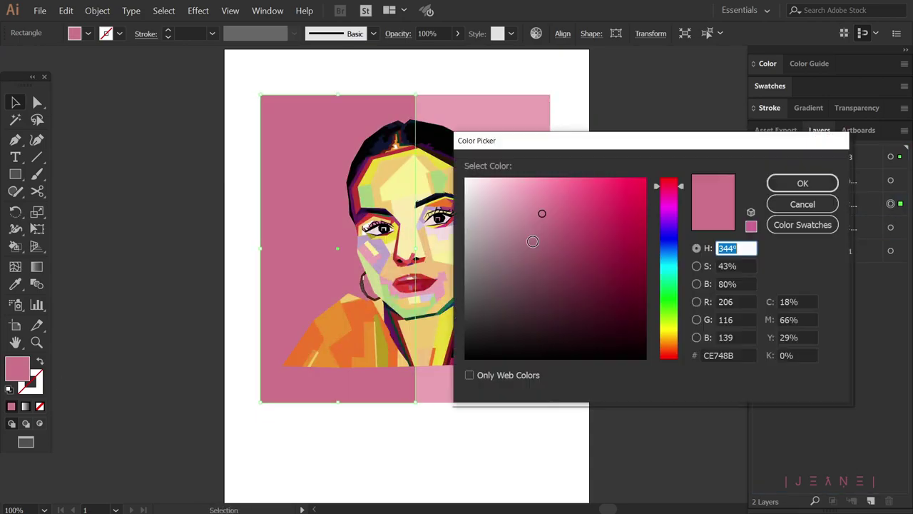